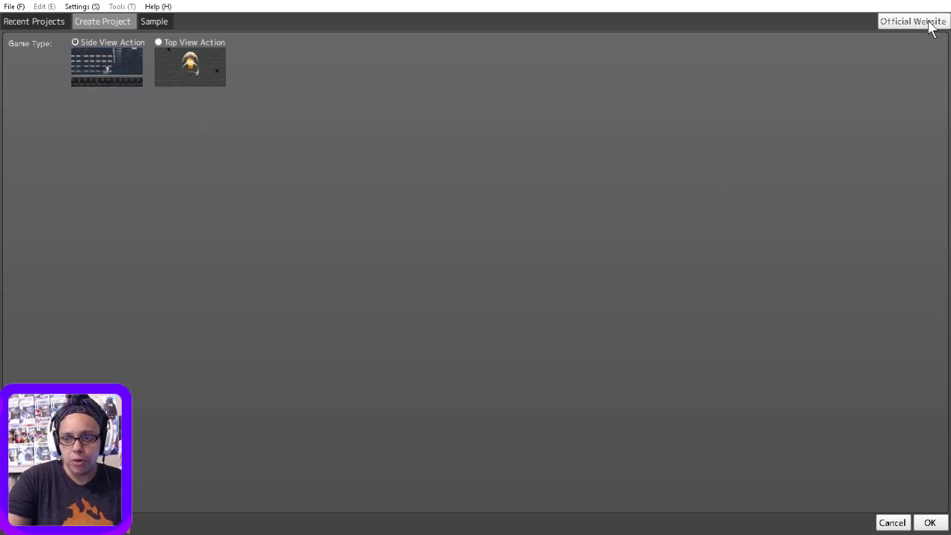
- Create a new project with the Side View Action game type
click(898, 23)
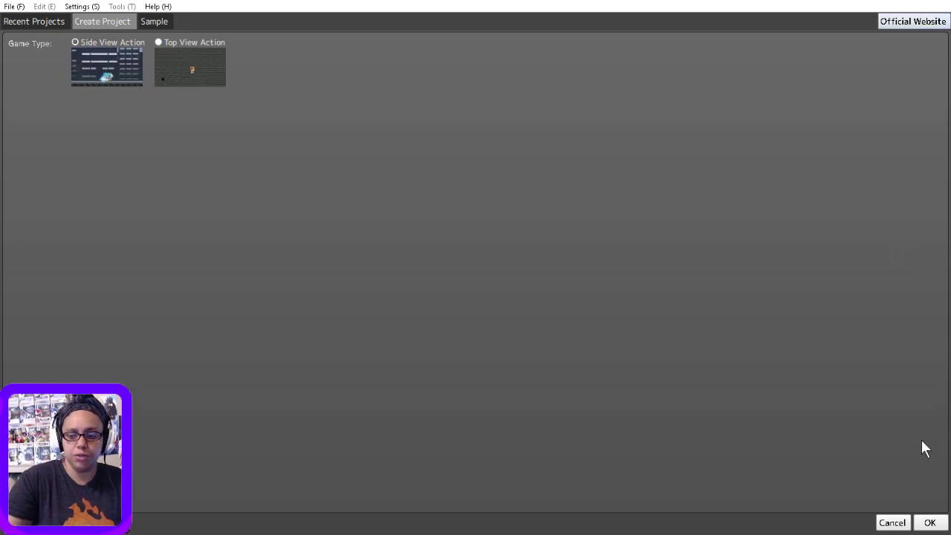
click(930, 524)
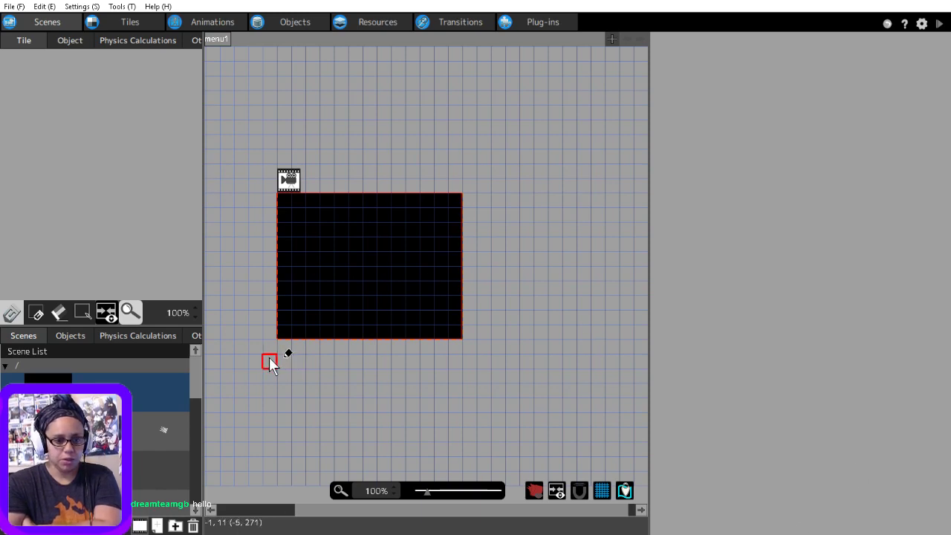
- Look over the menu scene in the scene editor and view the project's tile and animation editors
click(73, 395)
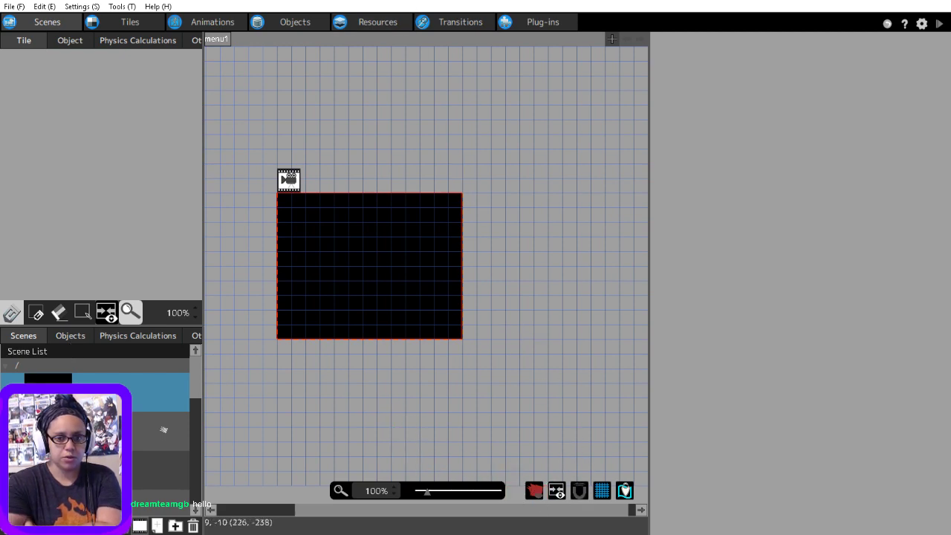
click(50, 24)
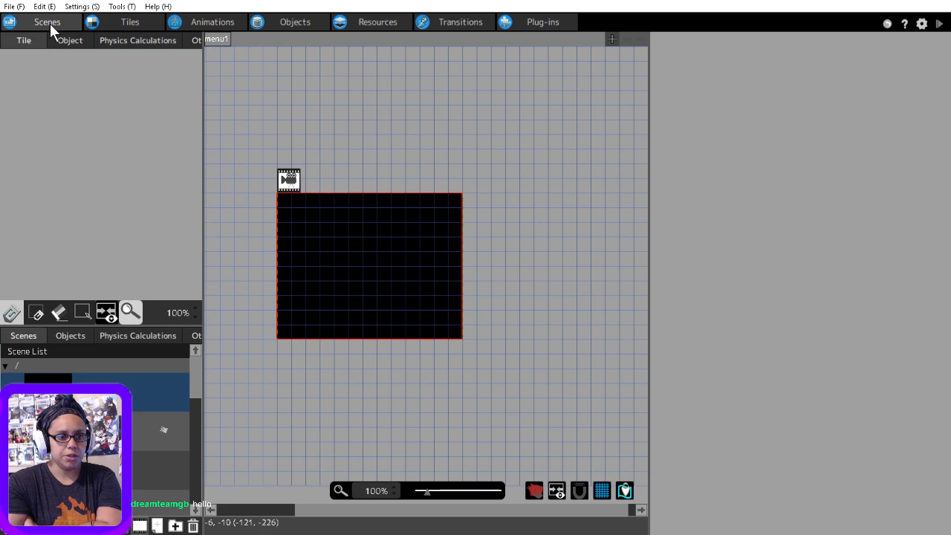
click(132, 22)
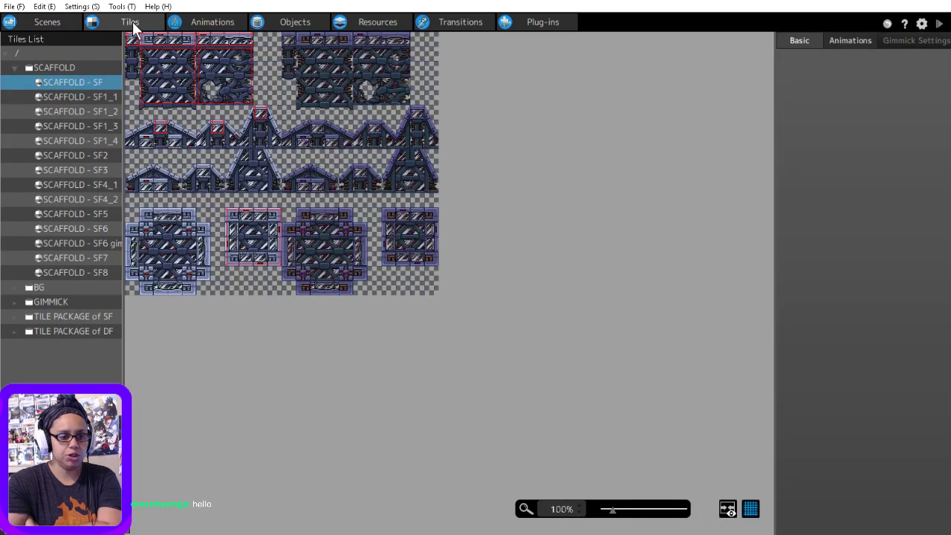
click(222, 21)
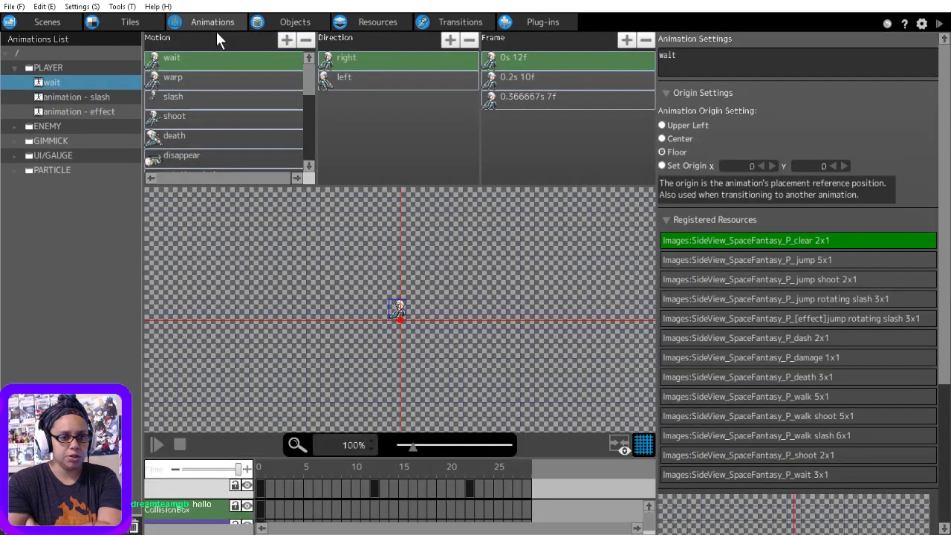
- Examine the player's action program diagram in the object editor, up to the branch charge actions
click(309, 21)
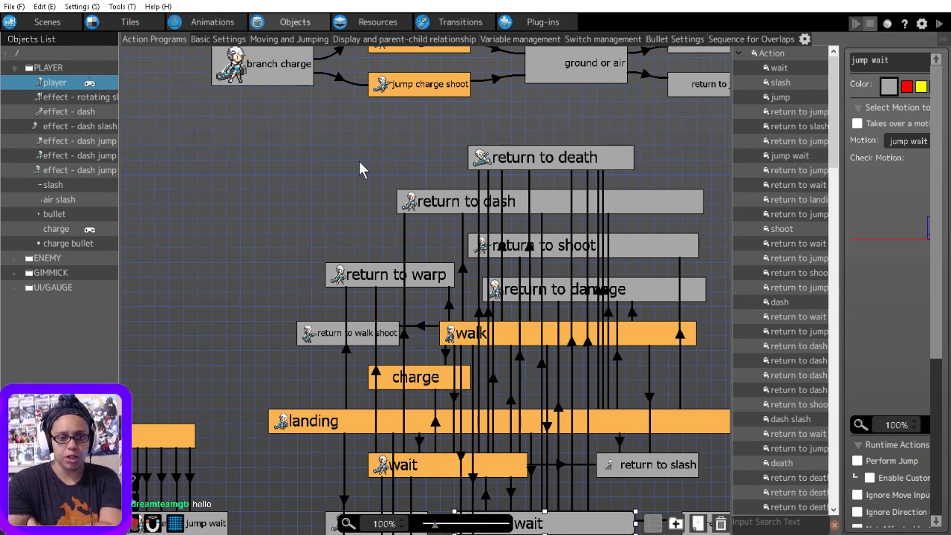
scroll(360, 162, down, 1)
scroll(360, 162, up, 2)
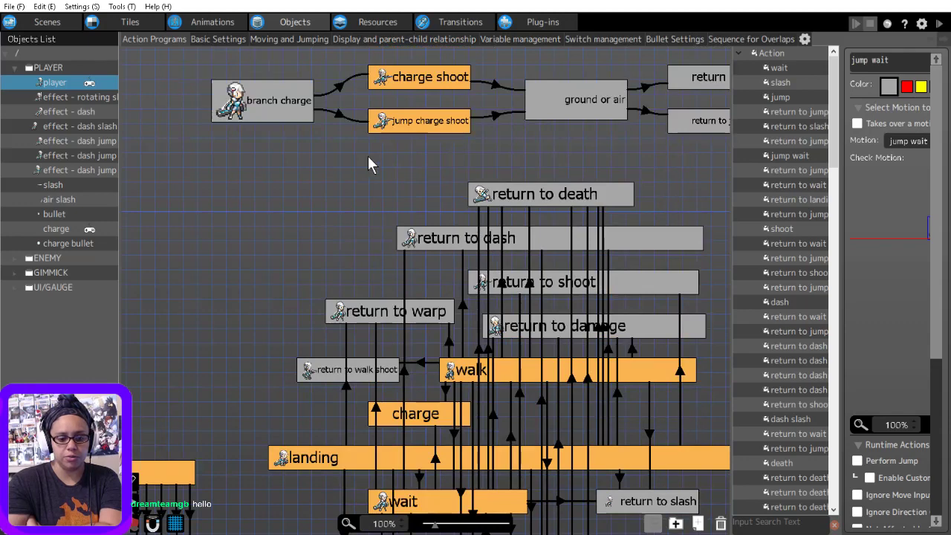
scroll(370, 164, up, 3)
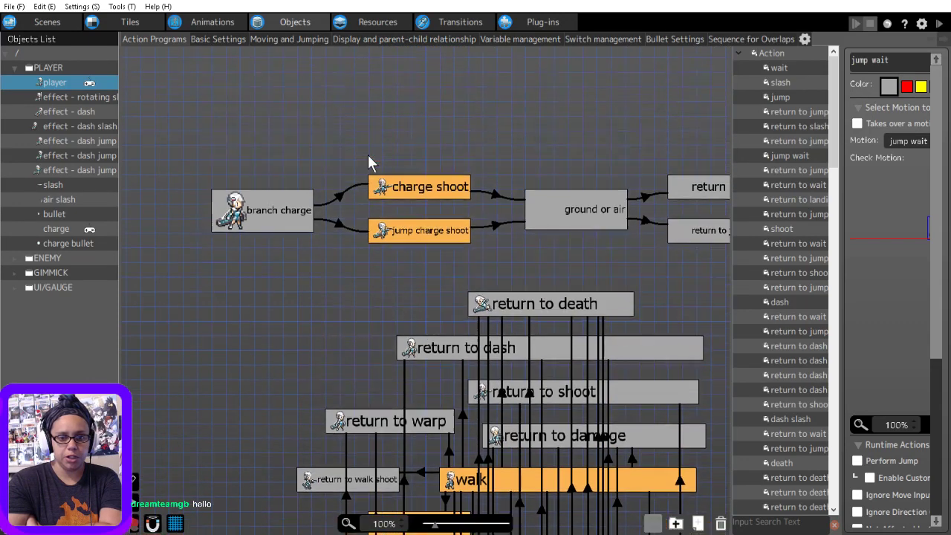
- View the project's resources, scene transitions and plug-ins, and return to the scene list
click(376, 23)
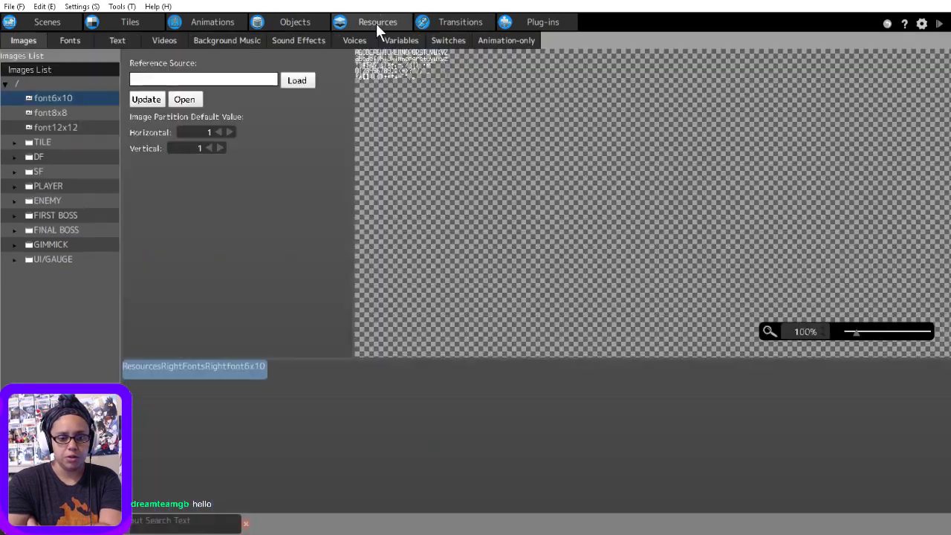
click(455, 21)
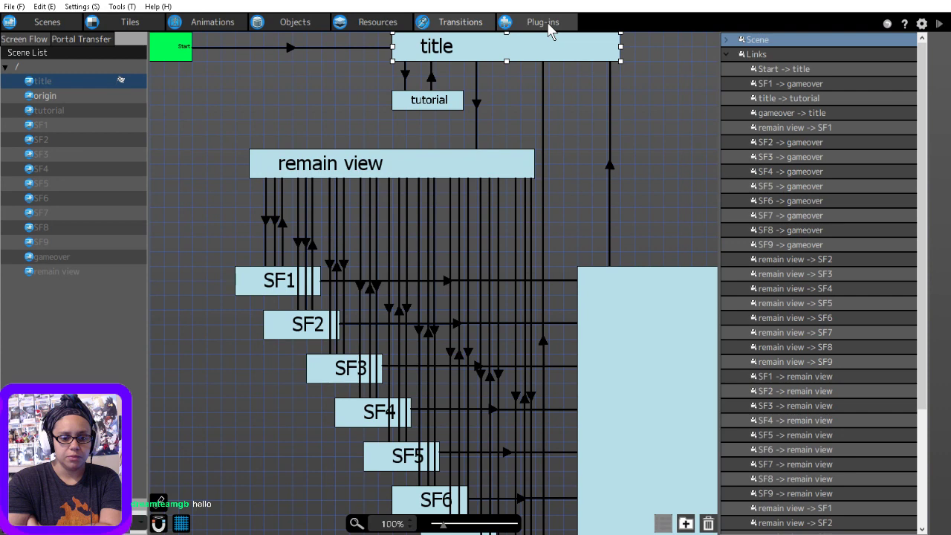
click(546, 22)
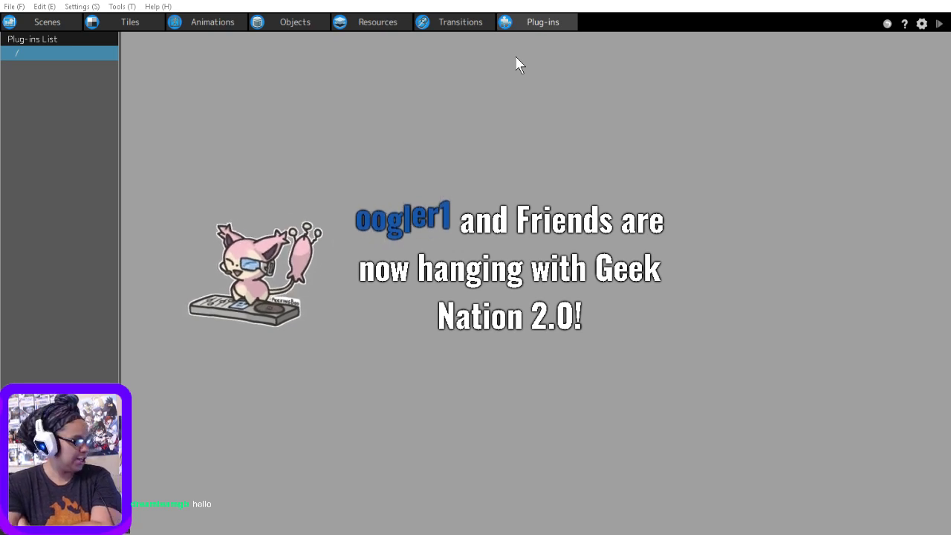
click(54, 22)
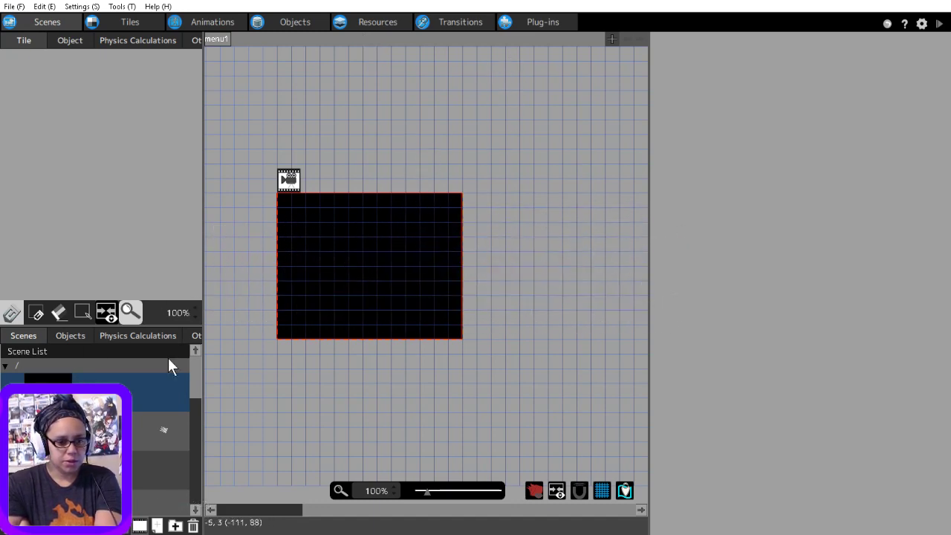
click(163, 429)
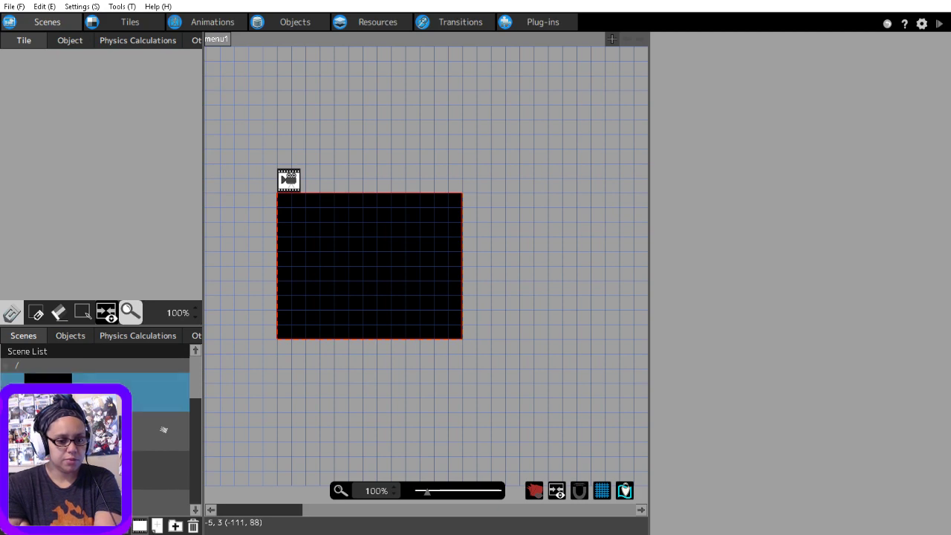
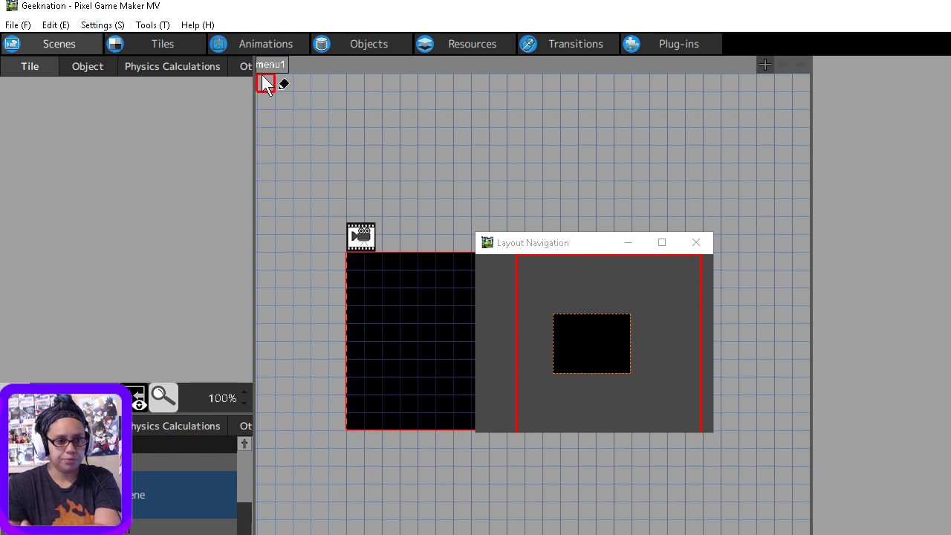
- Open the program's help in the browser and switch to the "What Is A Scene?" page
click(198, 24)
click(207, 39)
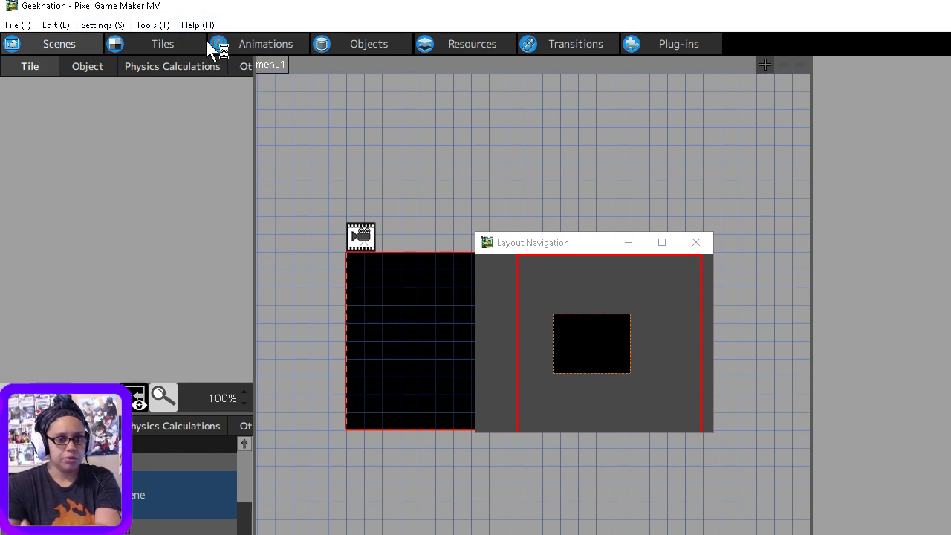
click(374, 13)
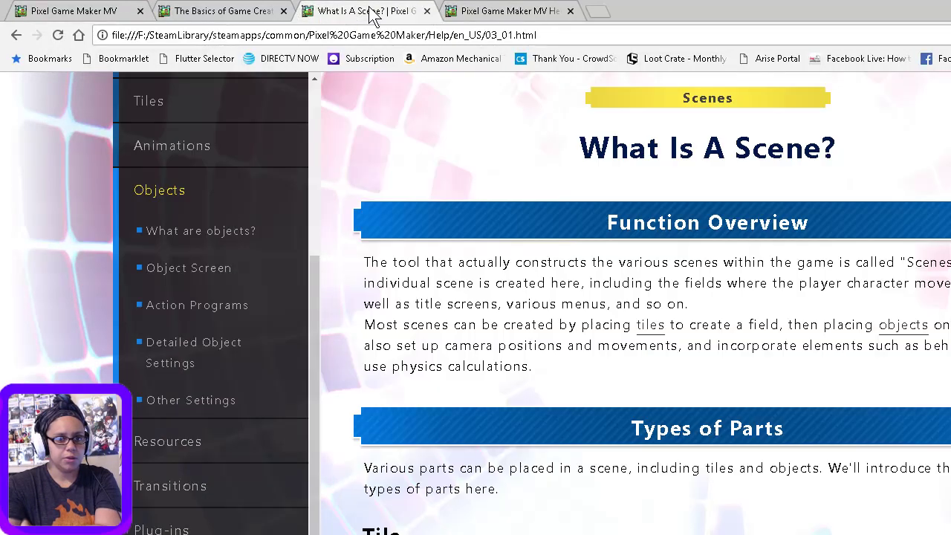
- Read the function overview and the types of parts that can be placed in a scene
scroll(470, 392, down, 2)
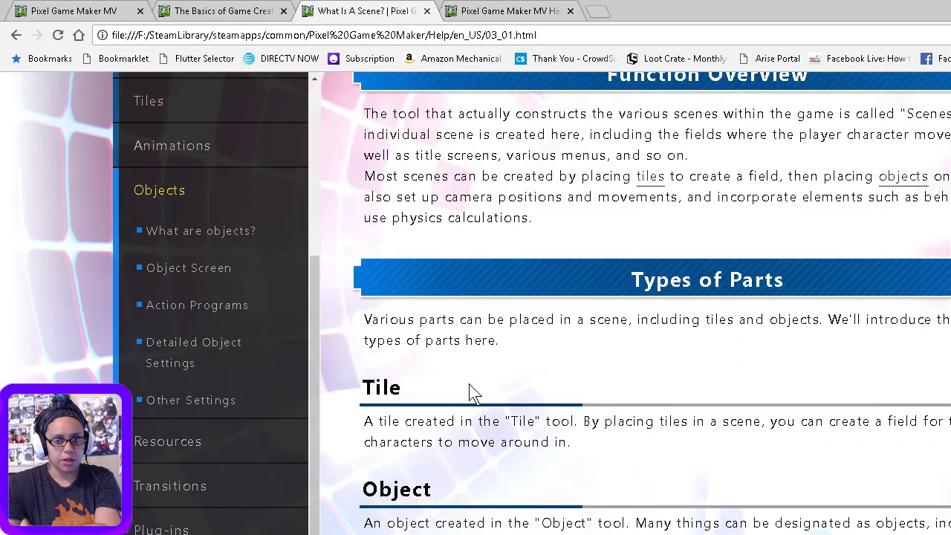
scroll(470, 391, up, 2)
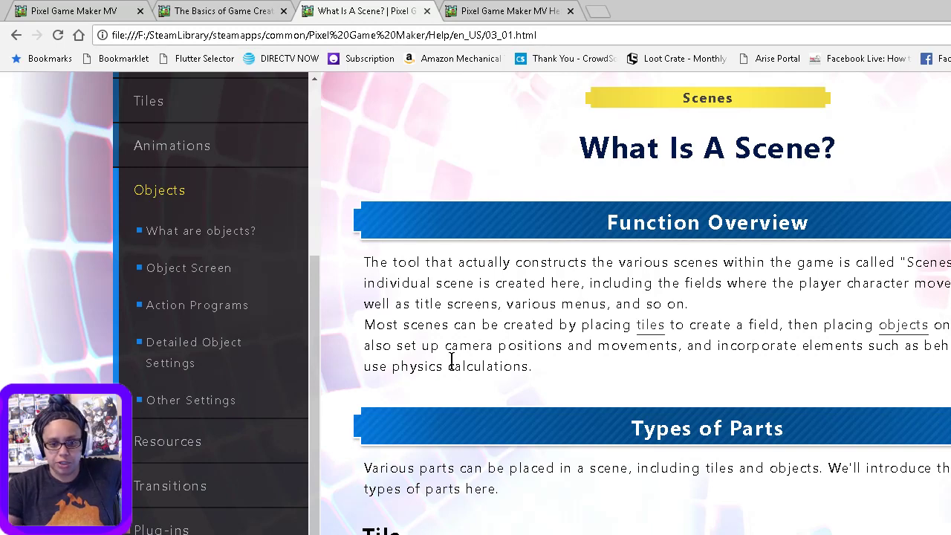
scroll(827, 401, down, 2)
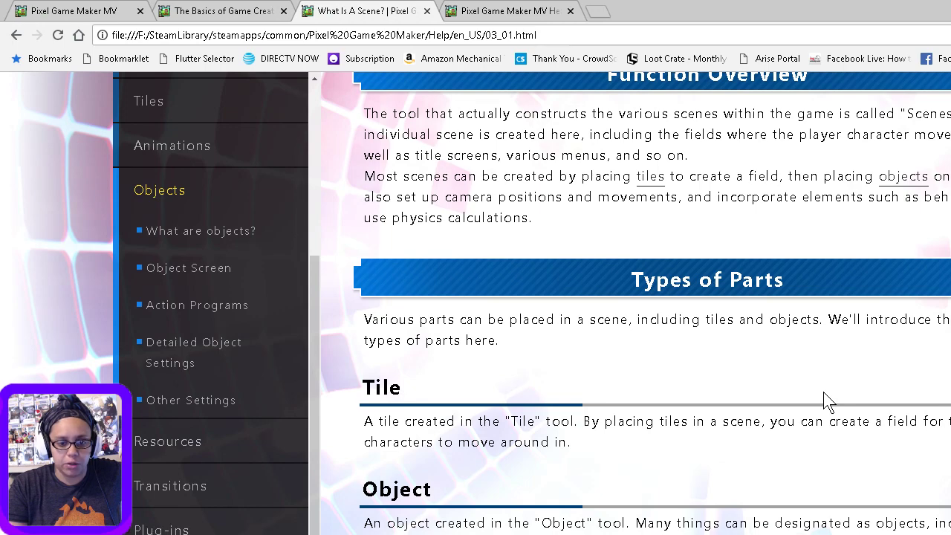
scroll(822, 369, down, 4)
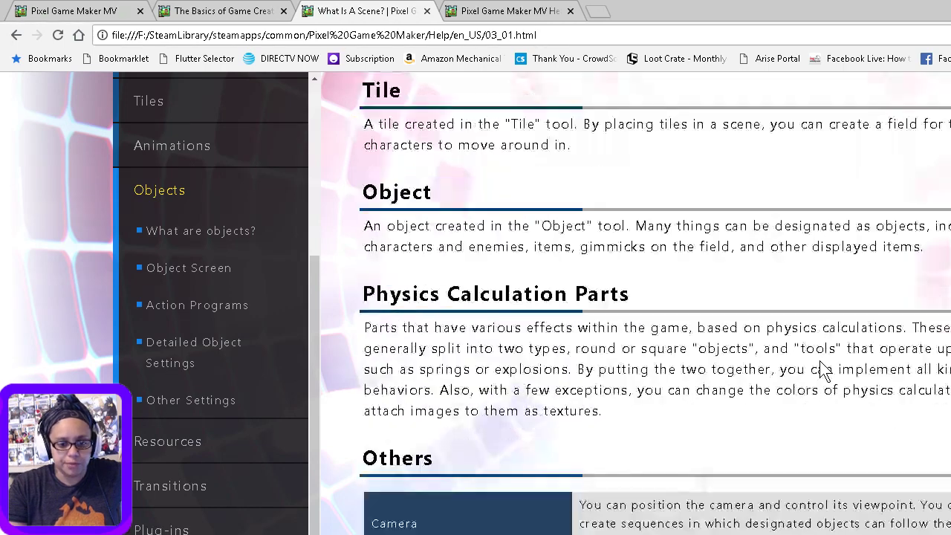
scroll(822, 369, down, 1)
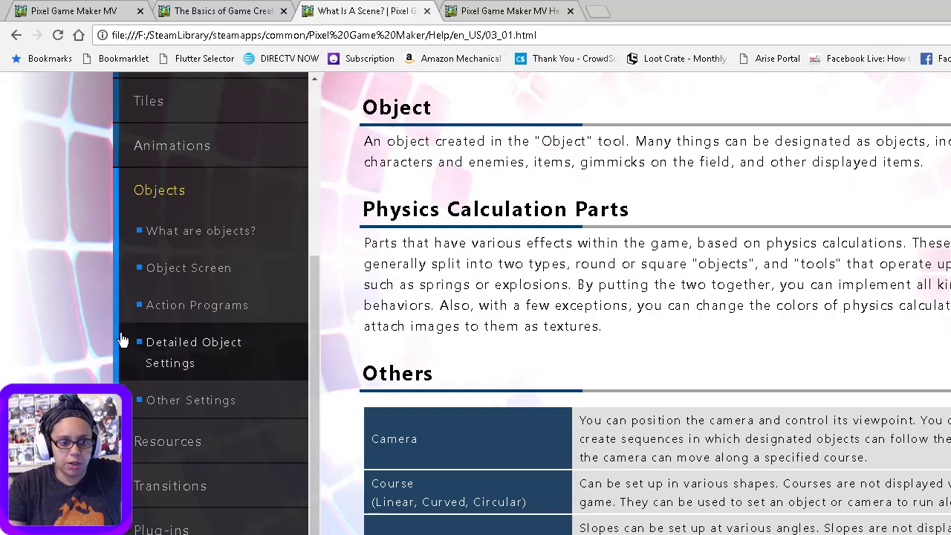
- Open the "Scene Screen" help page from the Scenes topics
scroll(223, 171, up, 3)
click(191, 281)
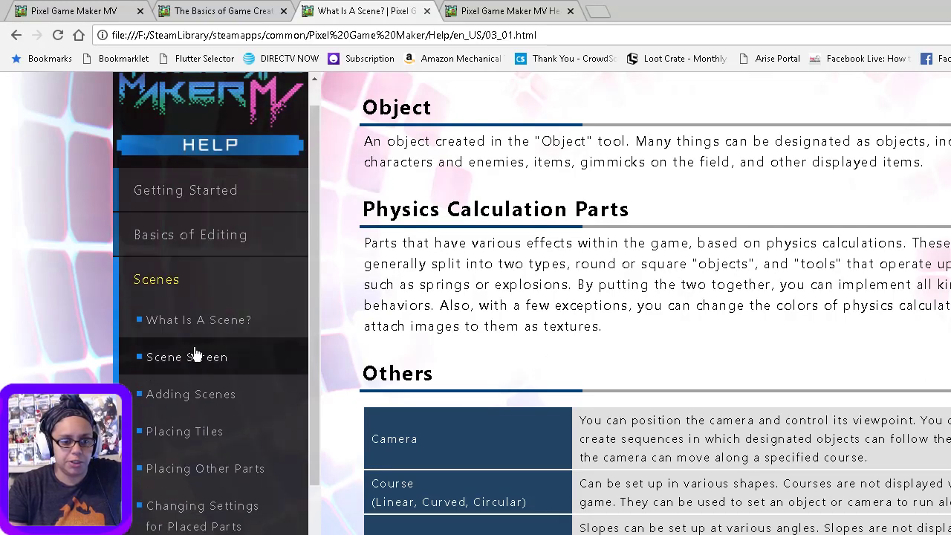
click(194, 326)
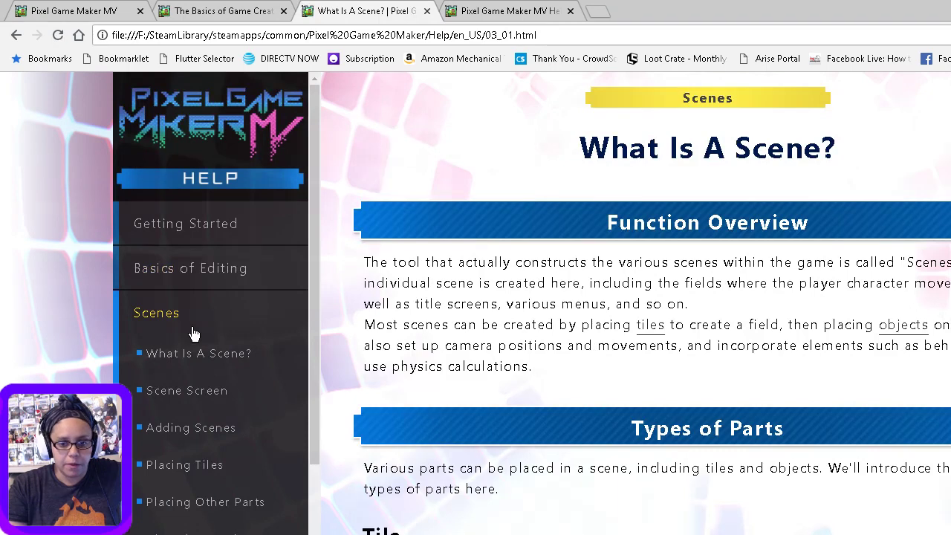
click(172, 402)
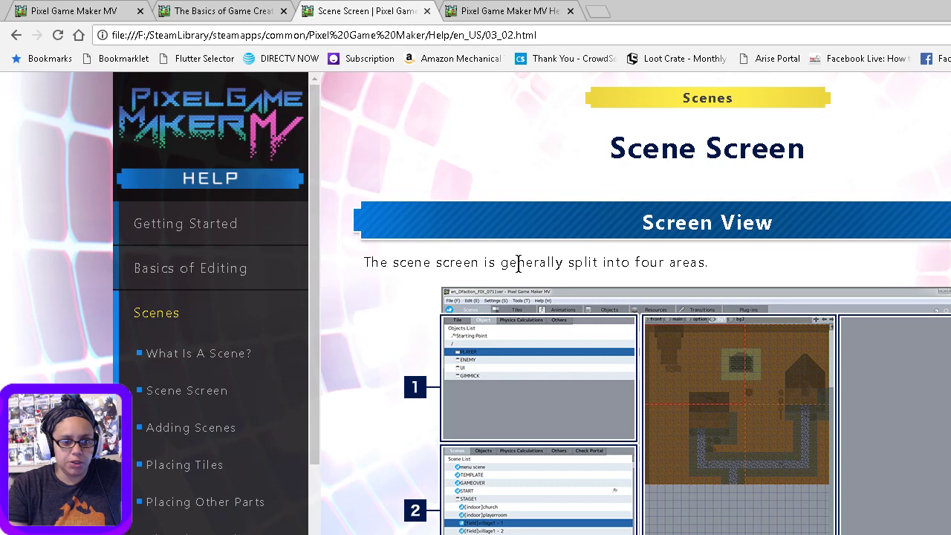
- Study the Screen View diagram of the scene screen's areas and compare it with the project's scene editor in Pixel Game Maker MV
scroll(206, 428, down, 4)
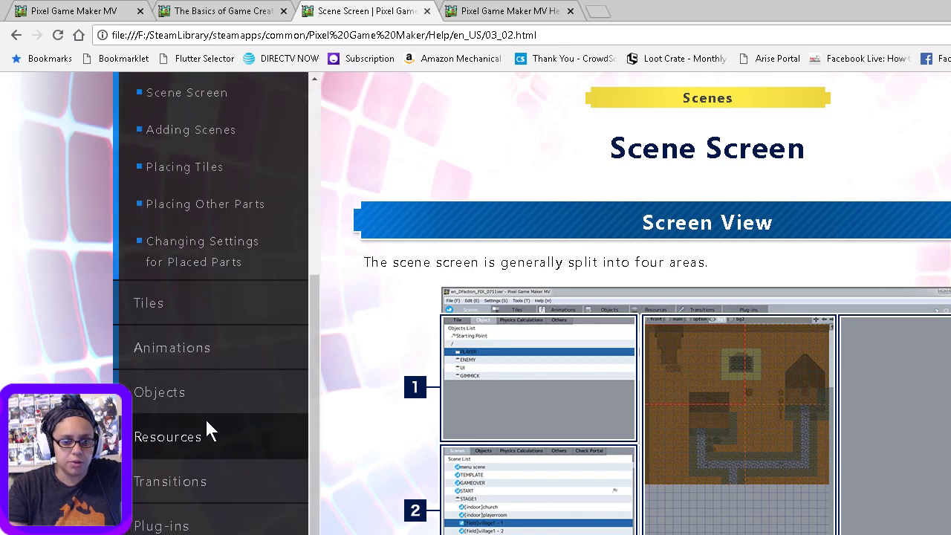
scroll(207, 424, up, 3)
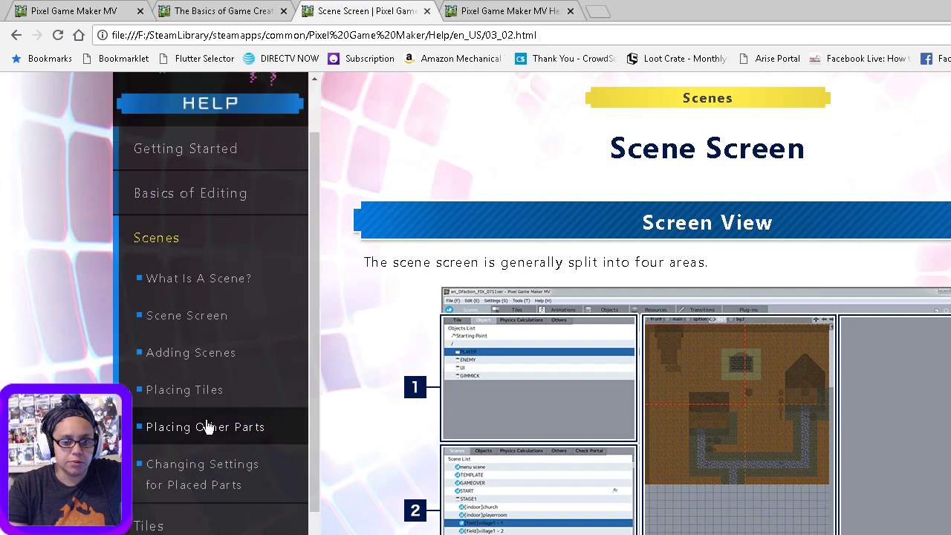
scroll(564, 364, down, 2)
scroll(565, 359, down, 1)
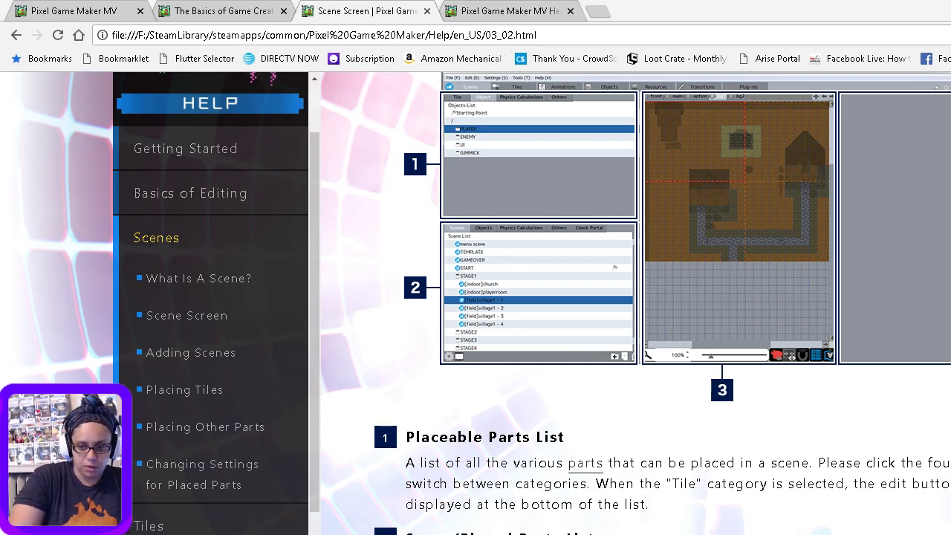
key(alt+Tab)
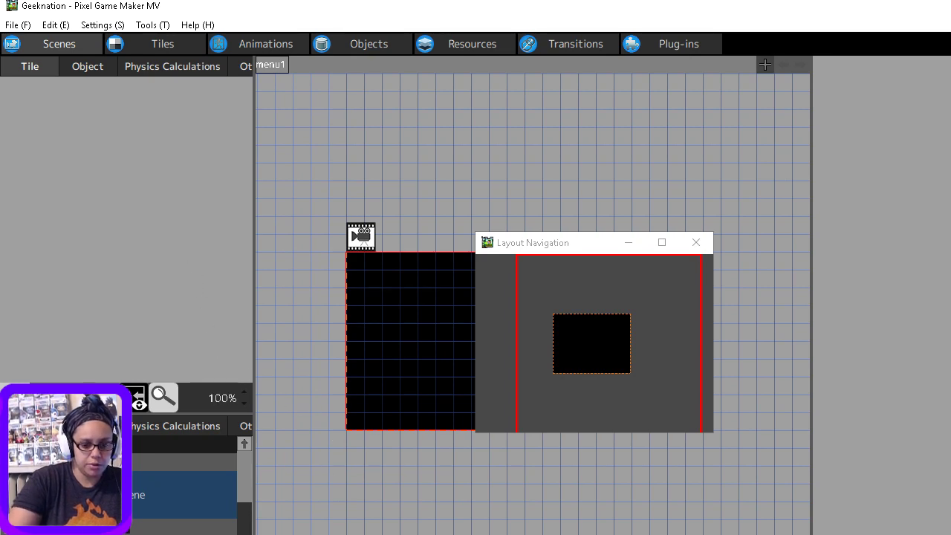
key(alt+Tab)
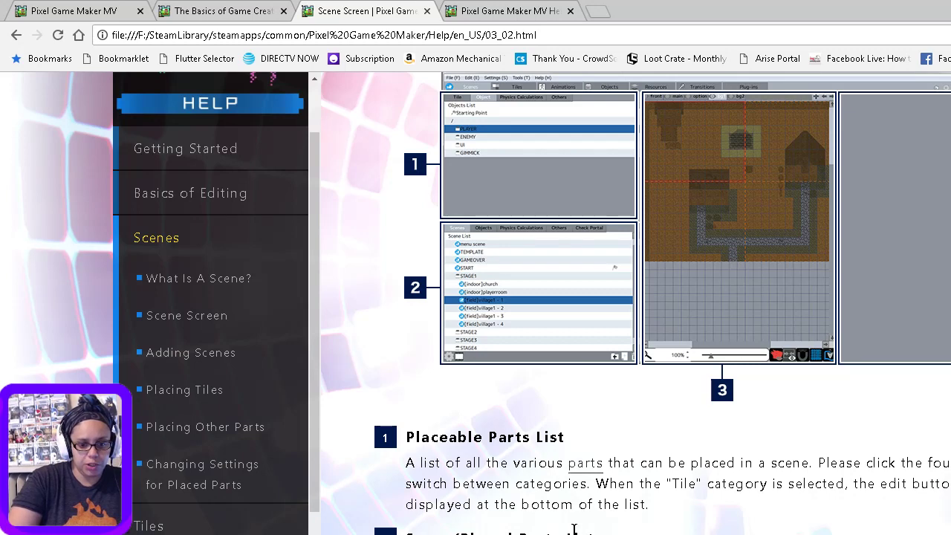
- Read the help sections on the numbered screen areas and the Scene/Placed Parts List, through "When Other Tabs Are Selected"
scroll(574, 529, down, 1)
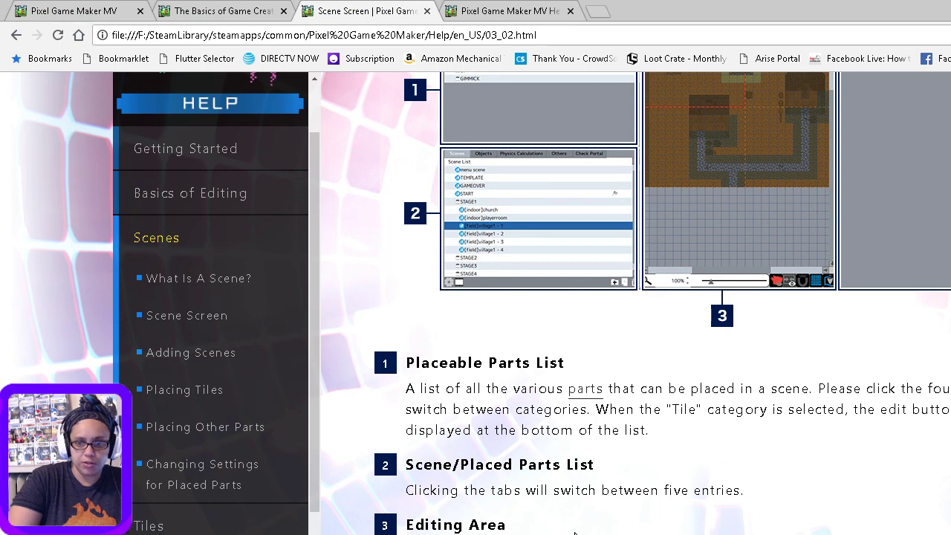
scroll(574, 532, down, 8)
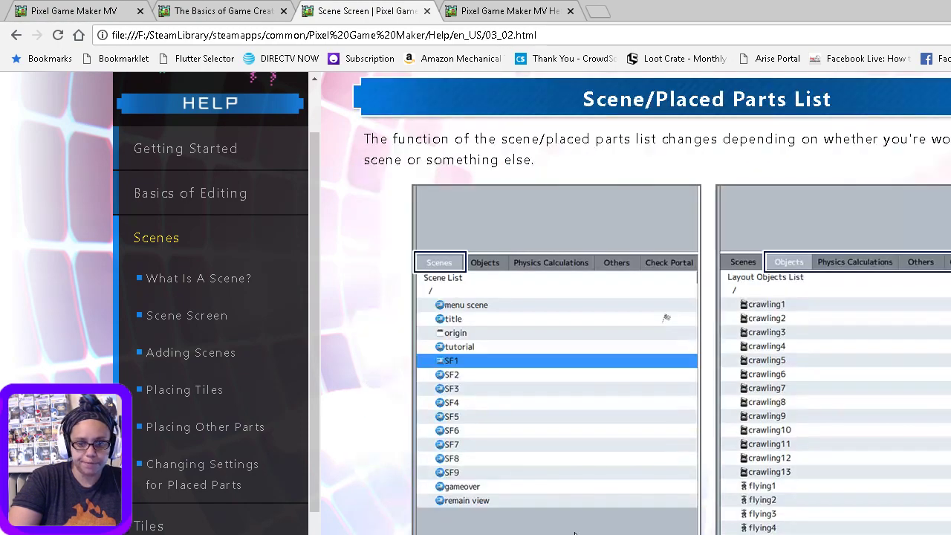
scroll(574, 532, down, 4)
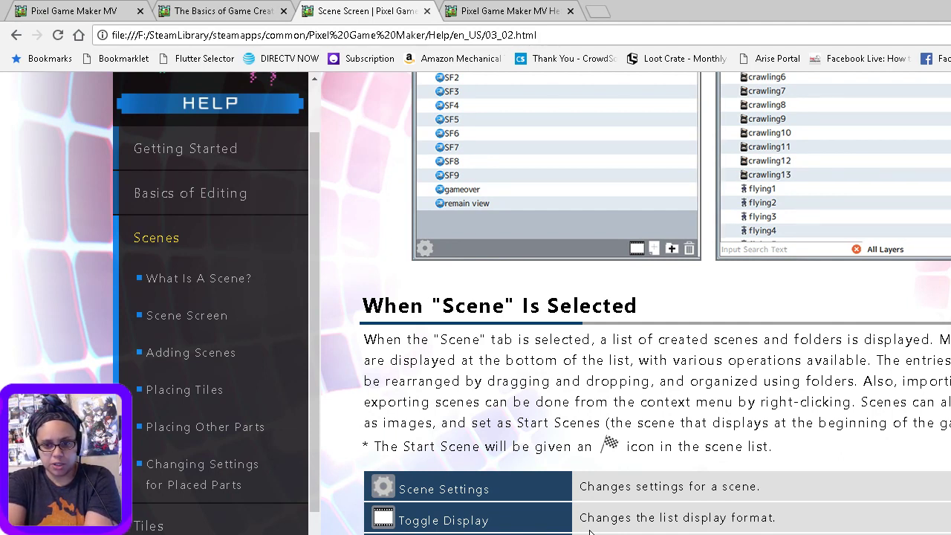
scroll(590, 529, down, 1)
scroll(590, 526, down, 2)
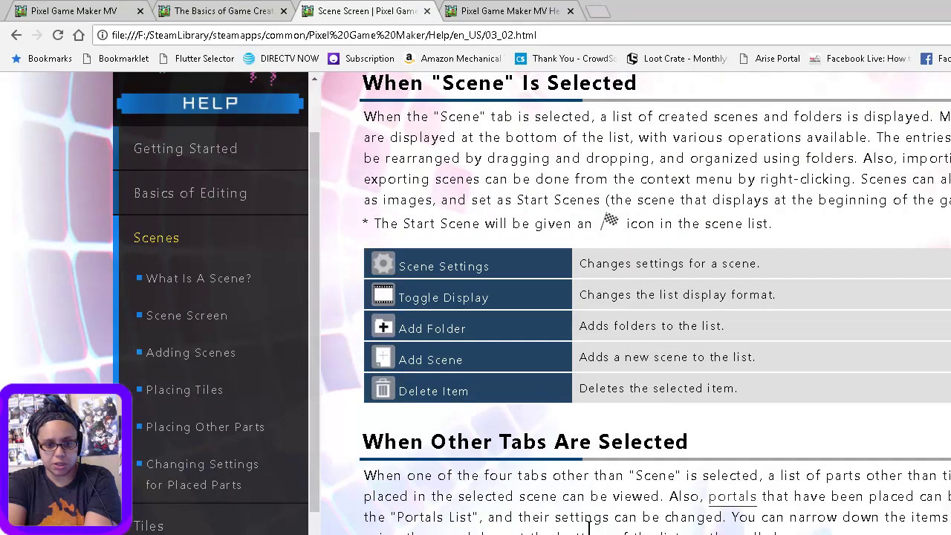
scroll(589, 527, down, 3)
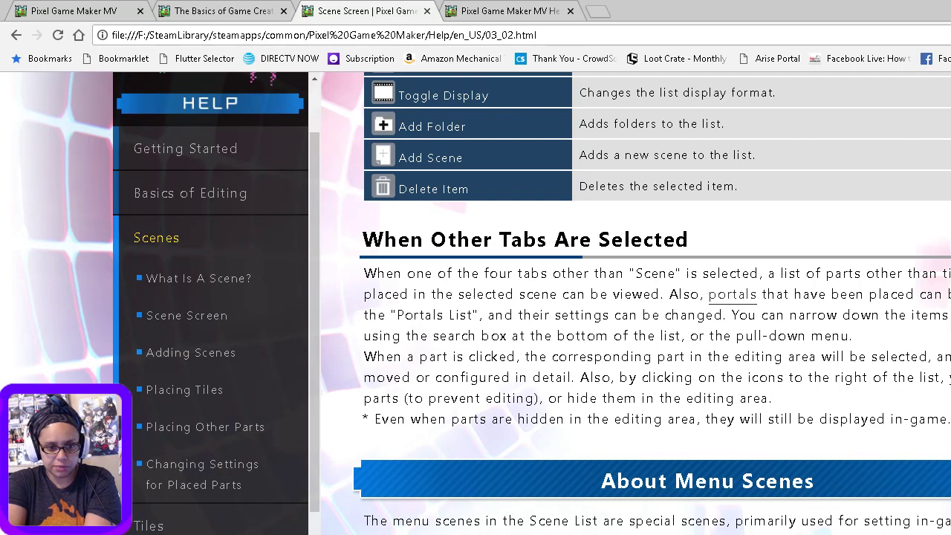
- Open the "Placing Tiles" help page and look at its Editing Area View section
click(202, 392)
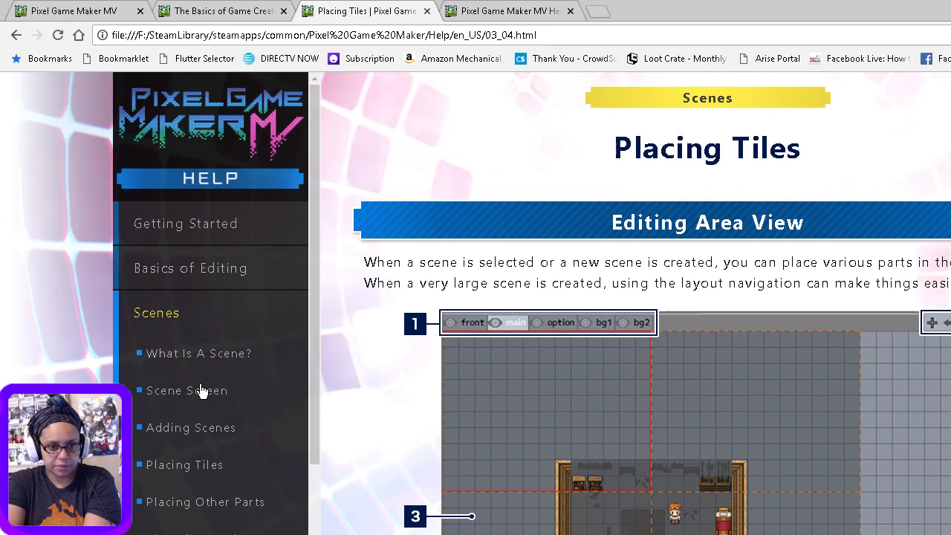
scroll(216, 405, down, 4)
scroll(223, 416, down, 1)
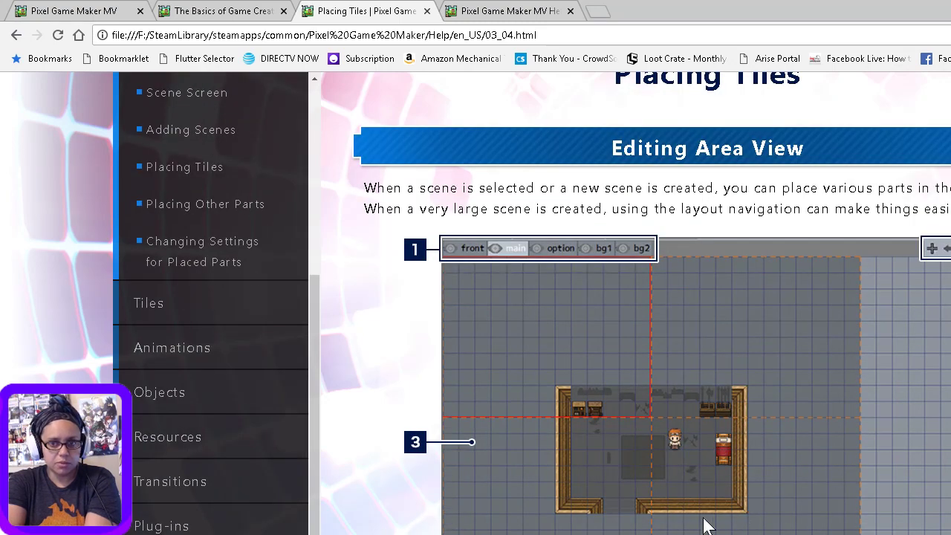
- Switch to Pixel Game Maker MV and examine the menu scene with the Layout Navigation window, including at full size
key(alt+Tab)
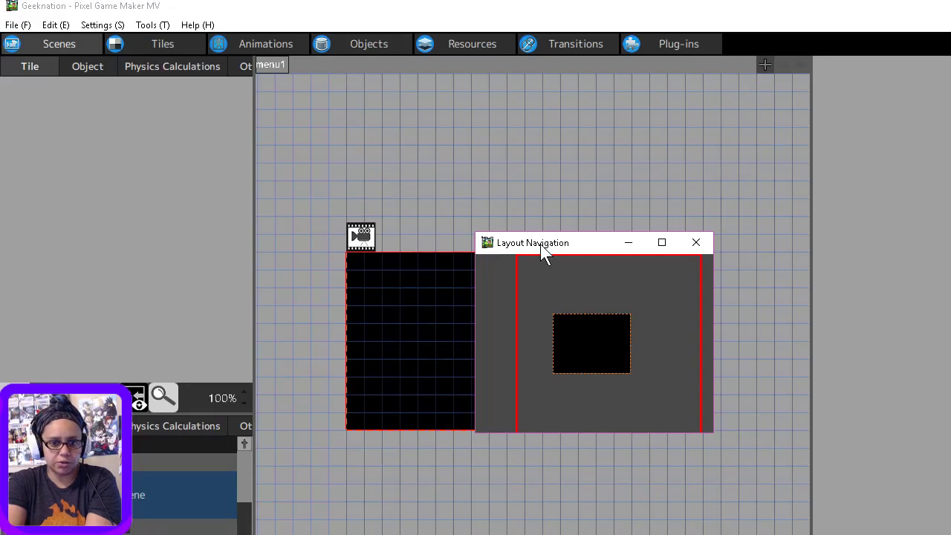
click(137, 497)
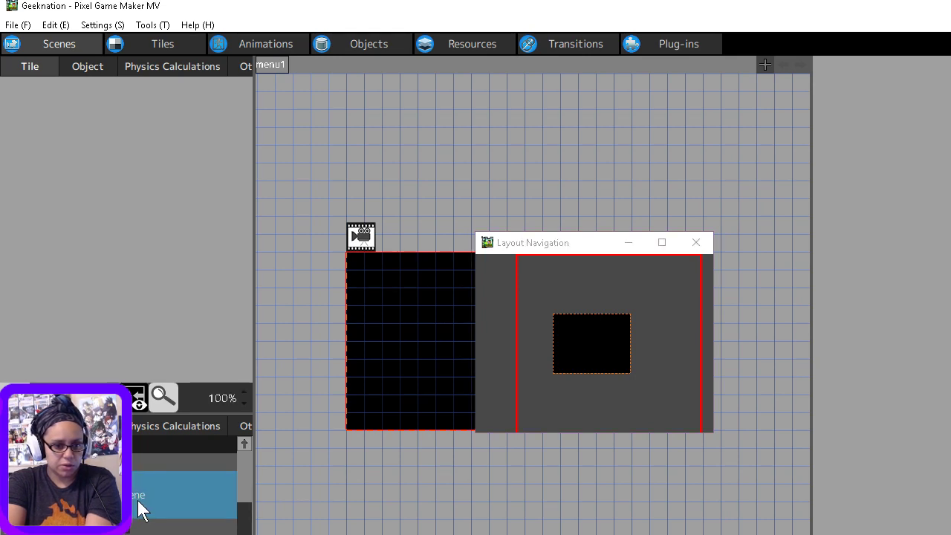
click(605, 327)
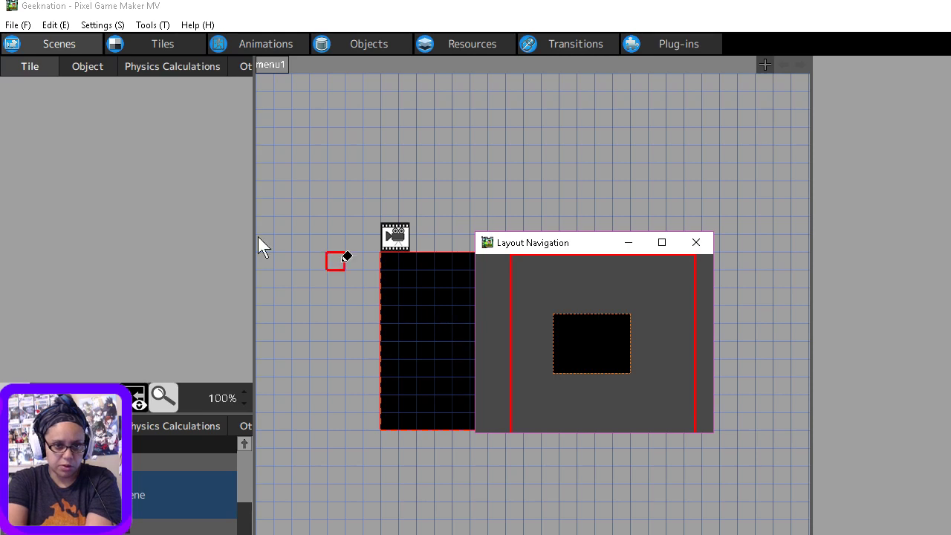
click(151, 25)
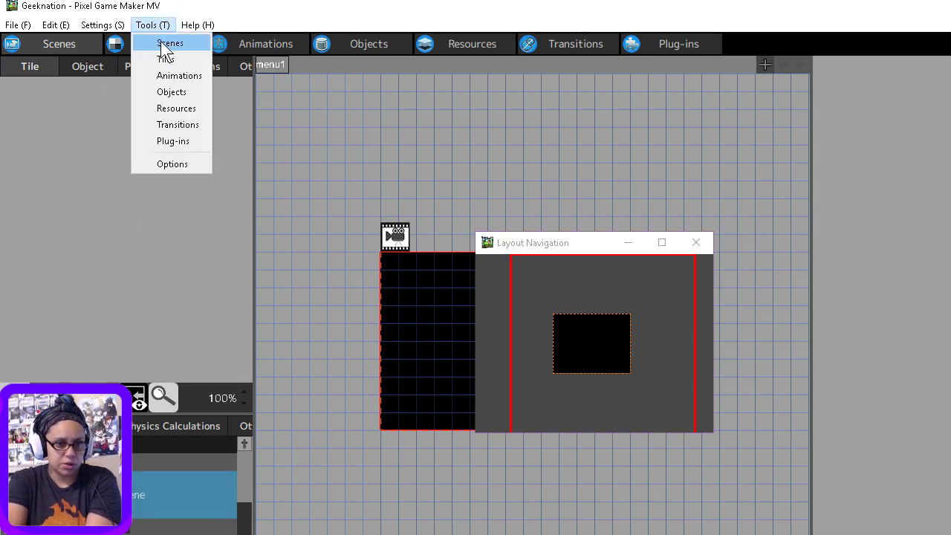
click(161, 41)
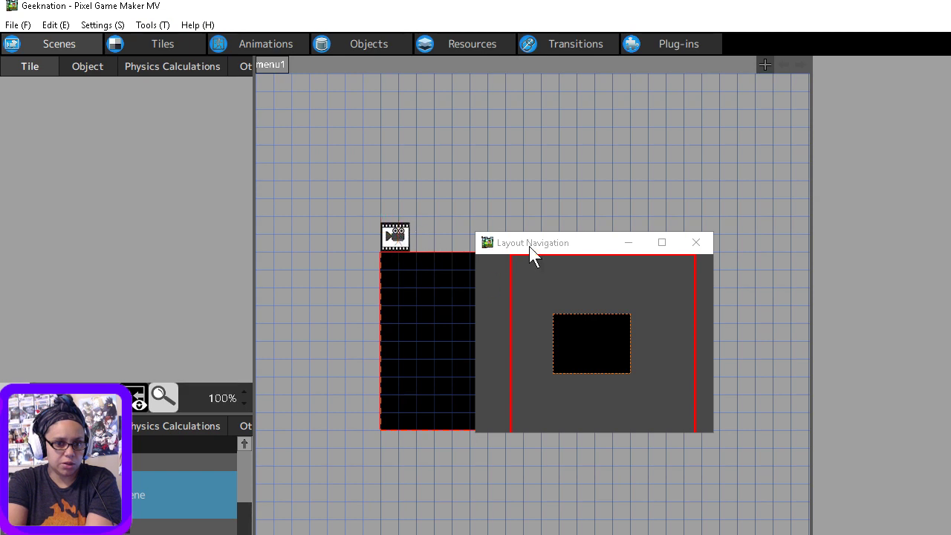
click(599, 338)
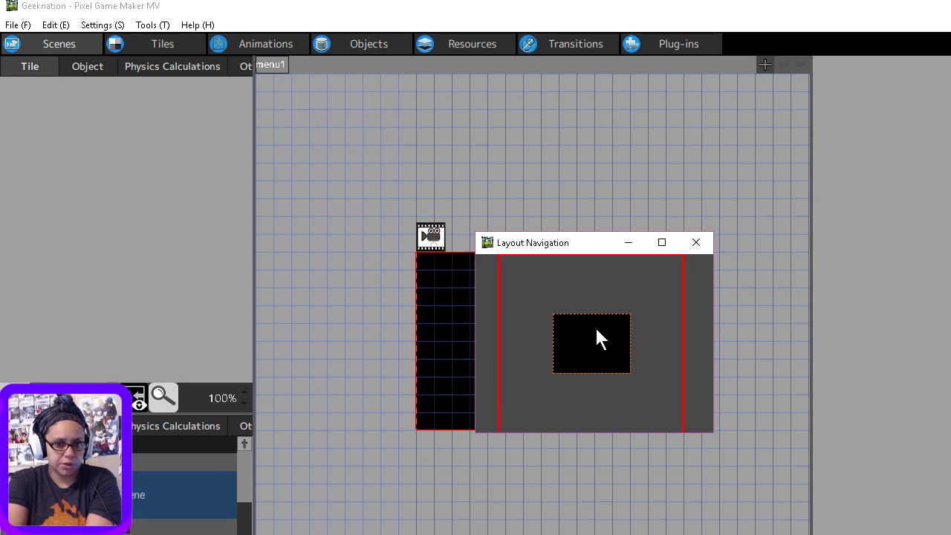
click(664, 243)
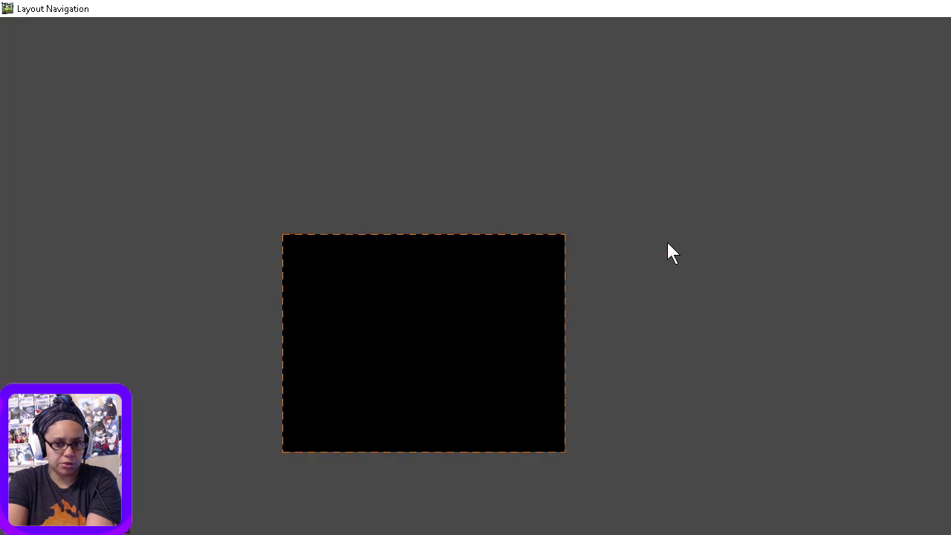
click(950, 8)
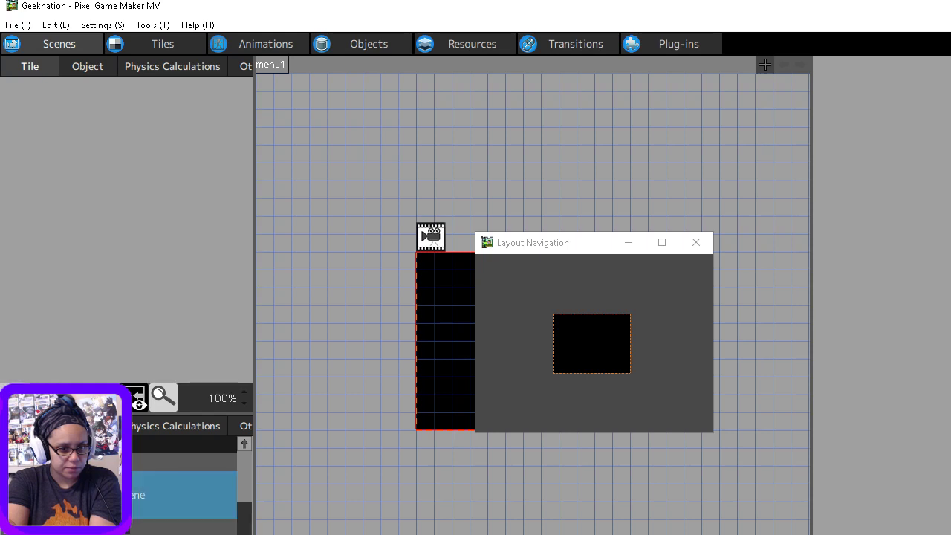
- View the "UNIVERSE" title scene in the editing area and return to the menu scene
right_click(75, 494)
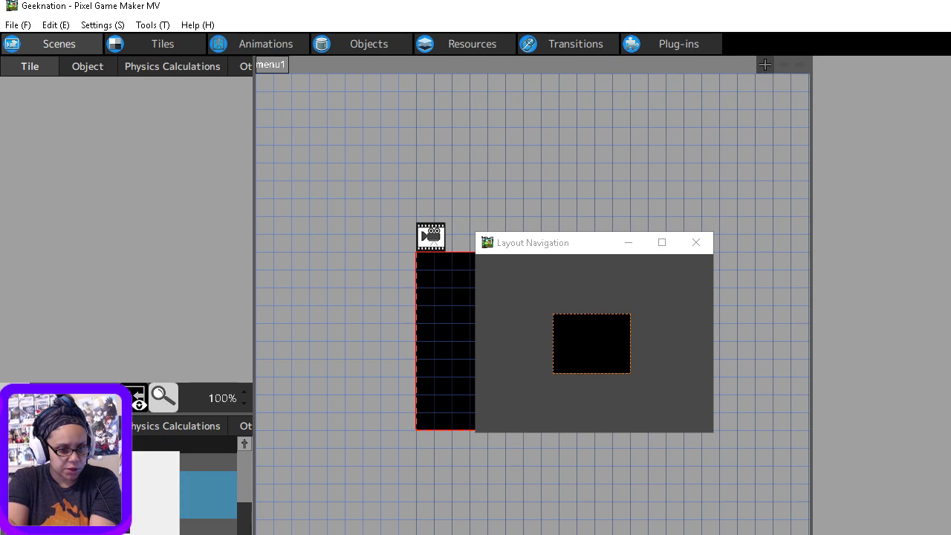
click(183, 529)
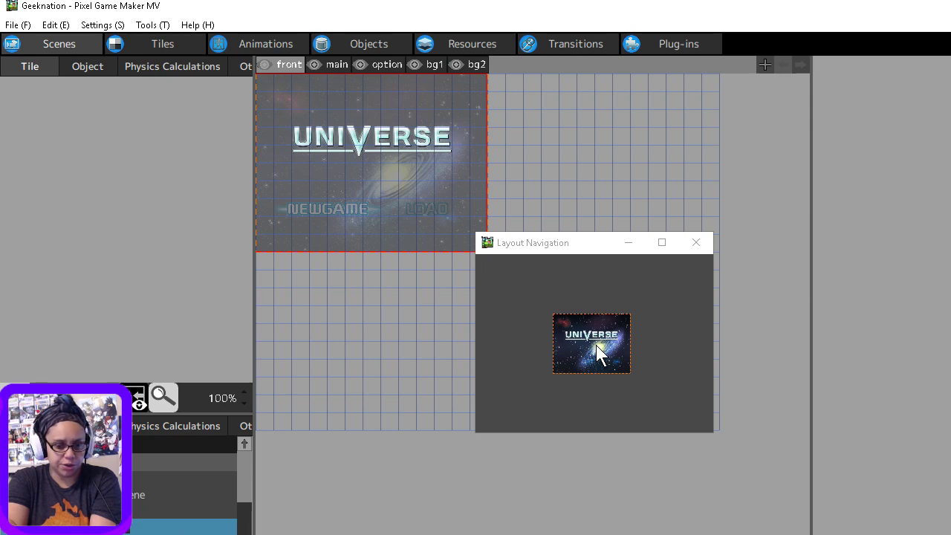
mouse_move(244, 467)
mouse_down()
mouse_move(253, 534)
mouse_move(246, 471)
mouse_up()
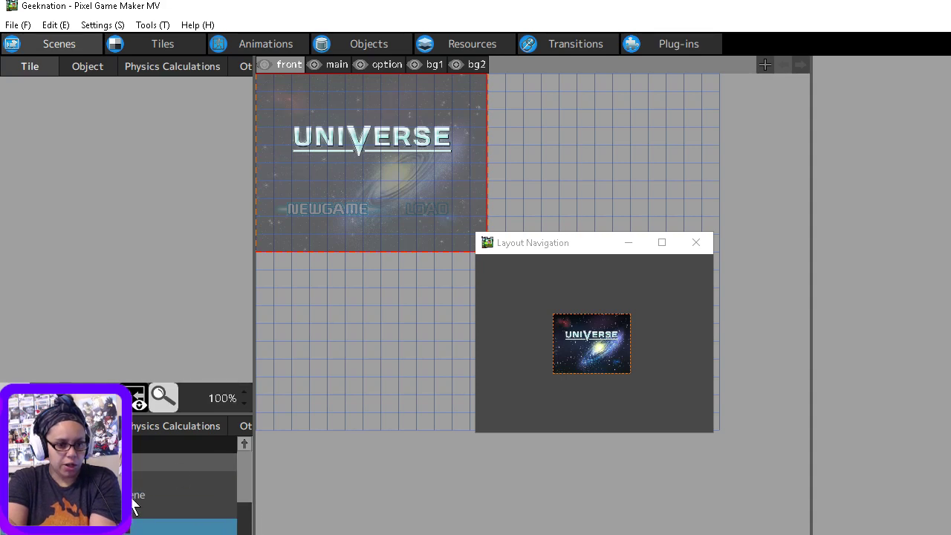
click(179, 494)
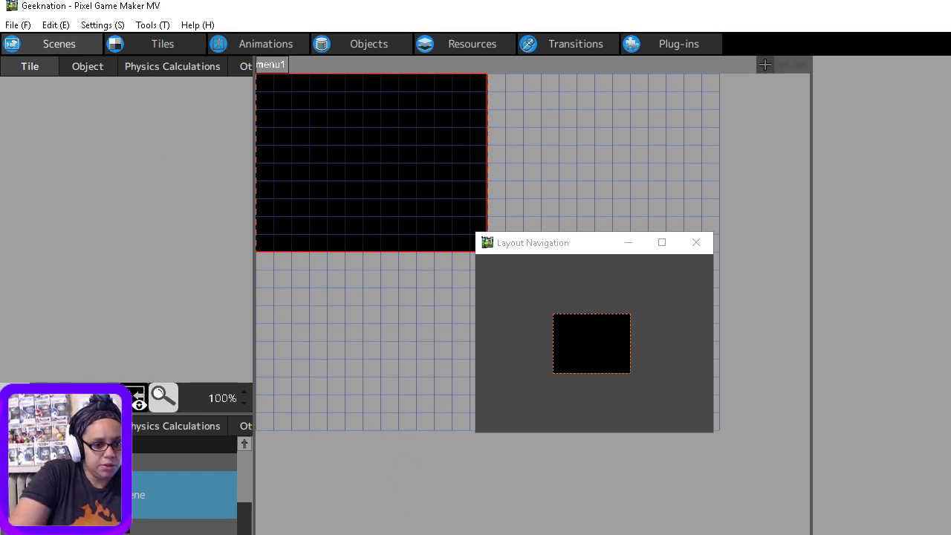
right_click(136, 455)
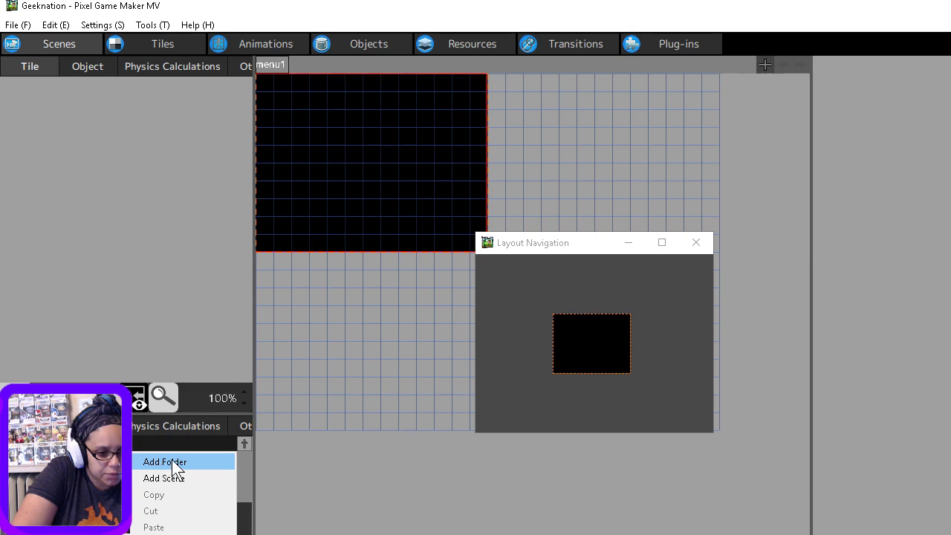
click(175, 479)
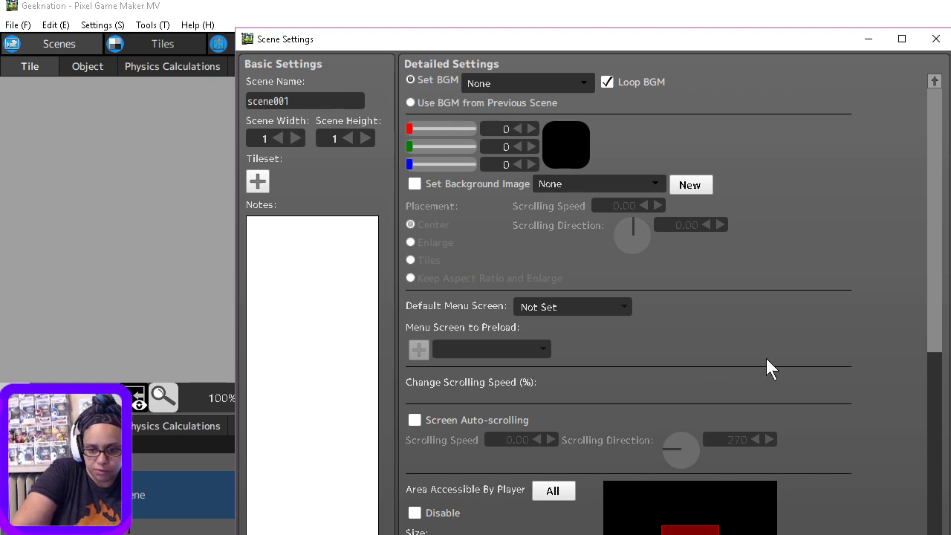
click(773, 534)
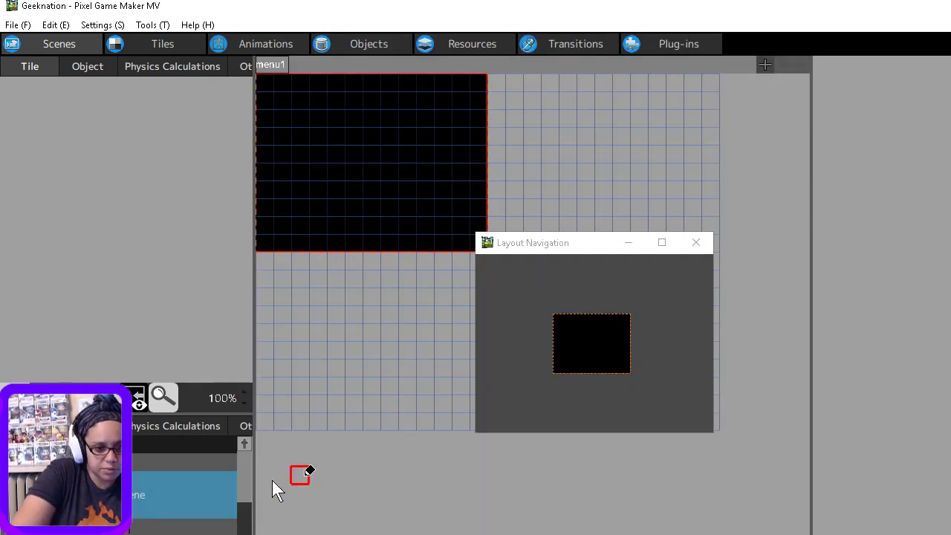
right_click(203, 495)
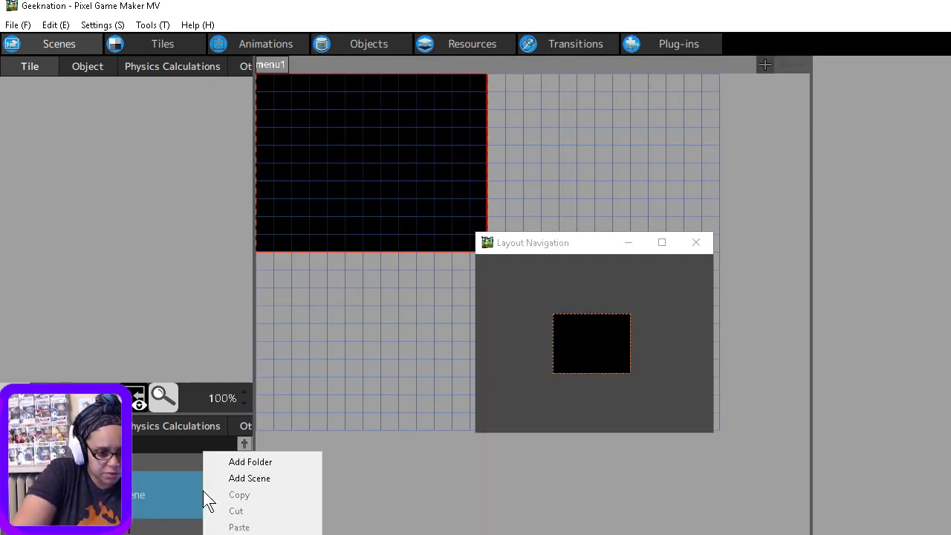
click(170, 512)
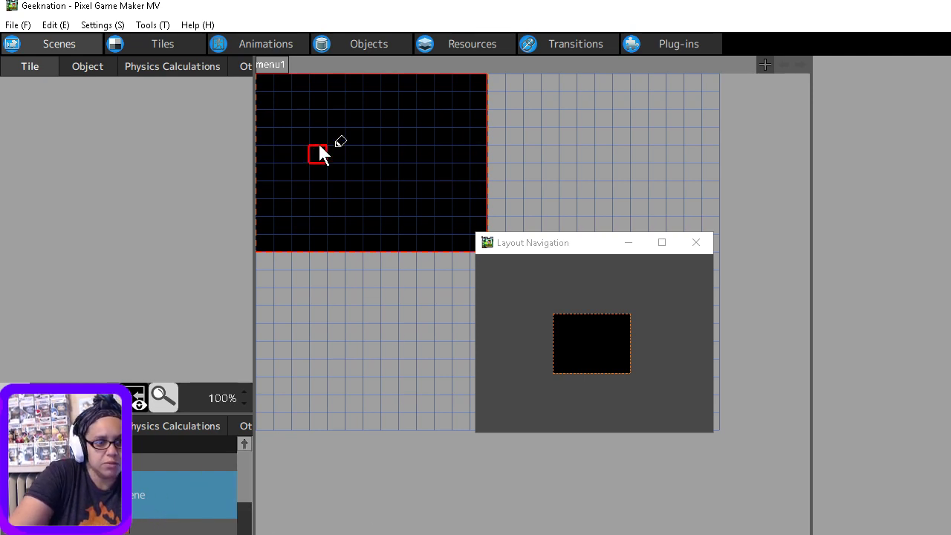
- Look over the Objects List, the scene's tile palette and the project's SCAFFOLD tiles, returning to the scene editor
click(97, 72)
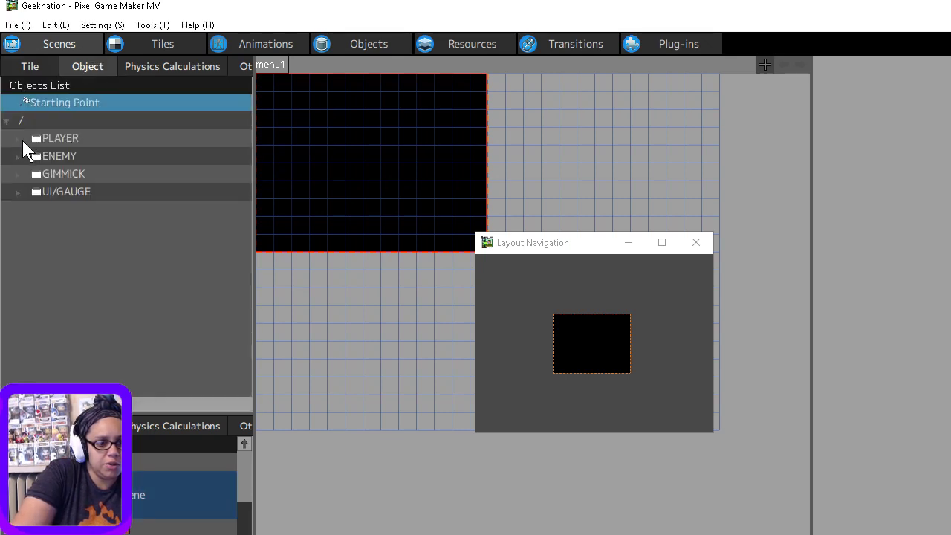
click(34, 66)
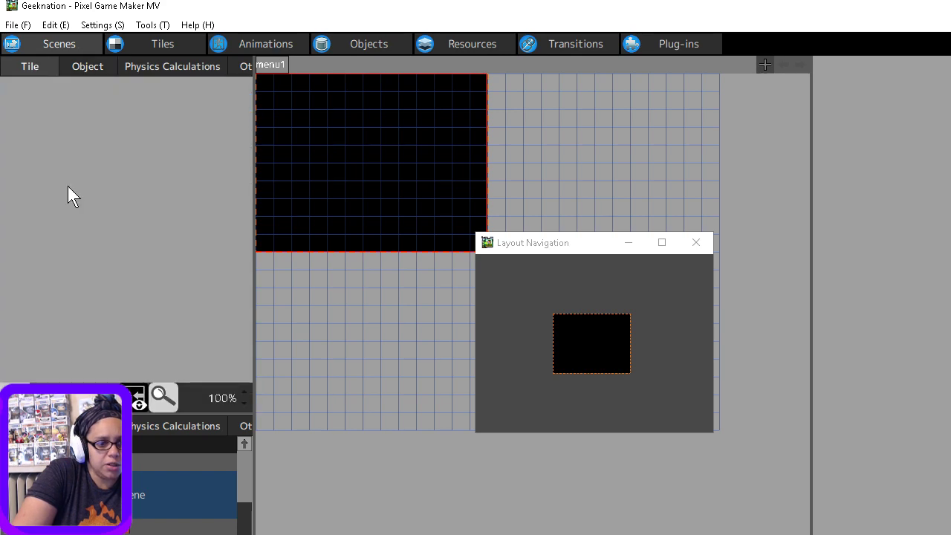
click(135, 42)
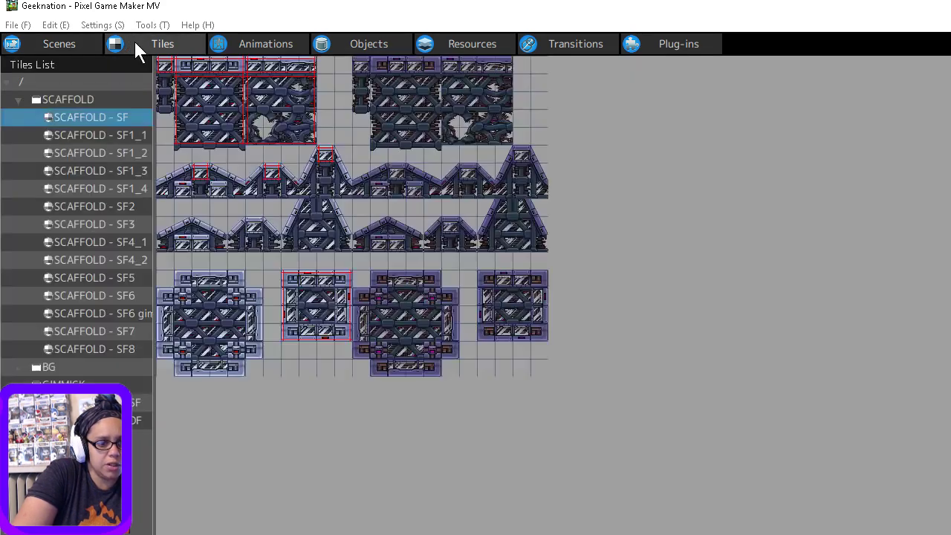
click(68, 44)
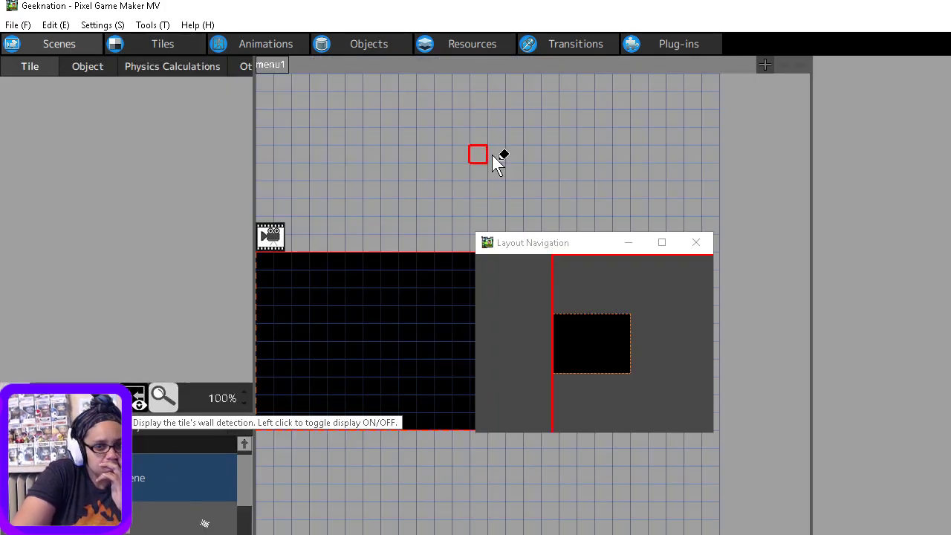
- Look at the image and text resources, try entering text in text001, clear it and return to the scene editor
click(454, 45)
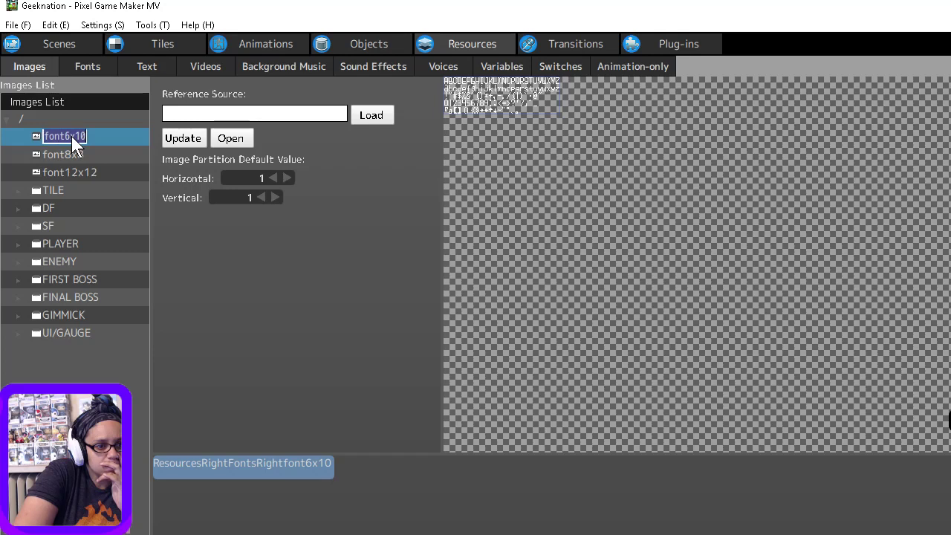
click(147, 66)
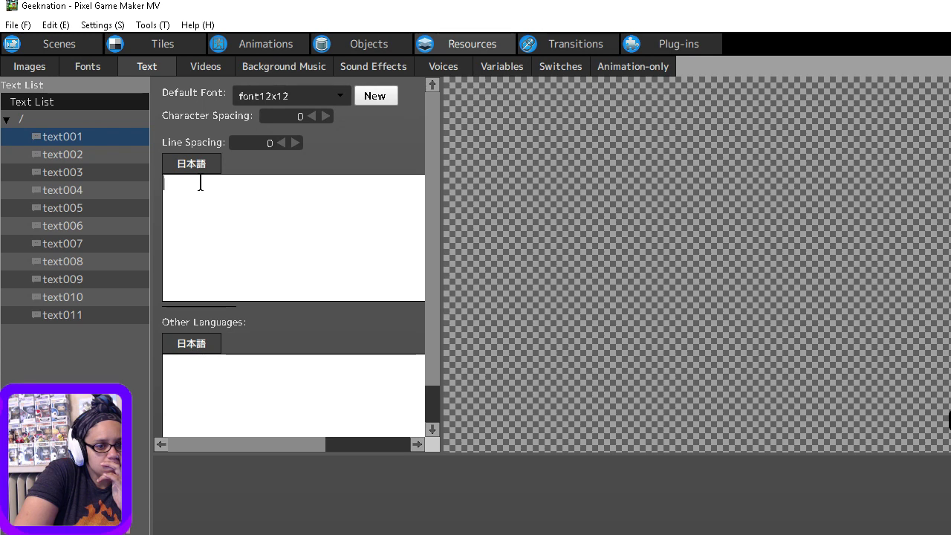
text(Sa)
key(BackSpace)
key(BackSpace)
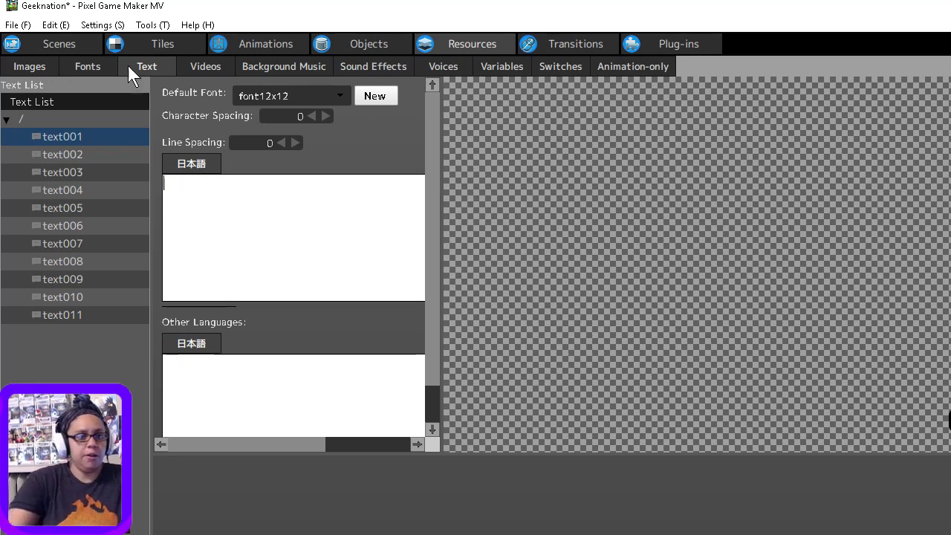
click(43, 38)
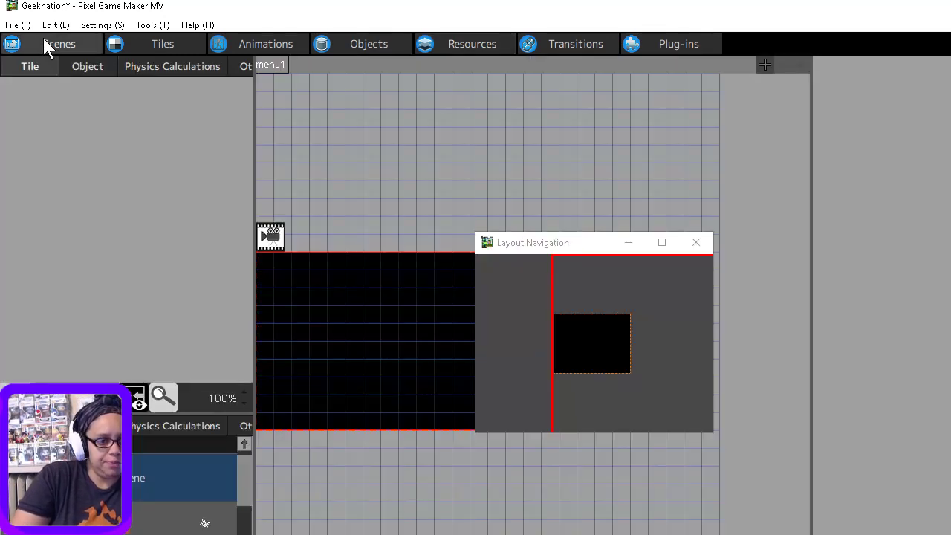
click(580, 359)
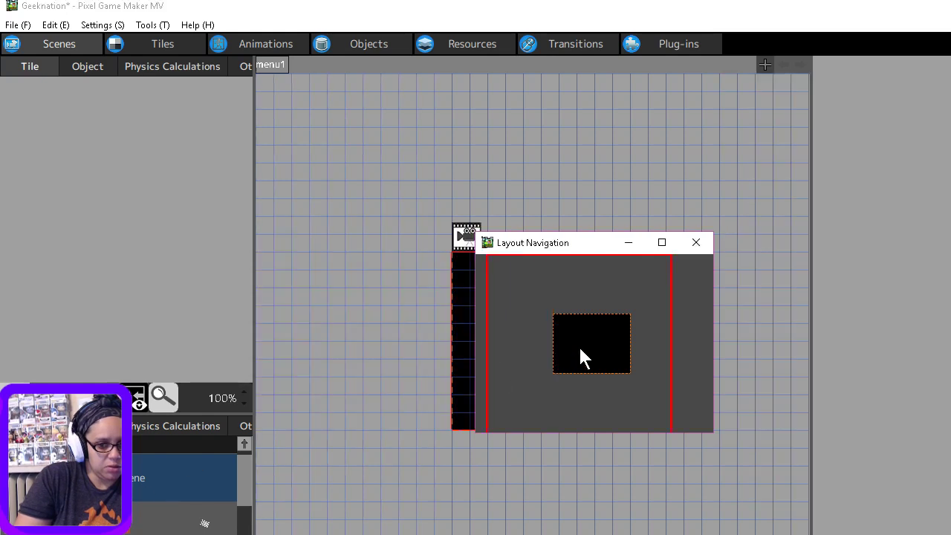
click(170, 493)
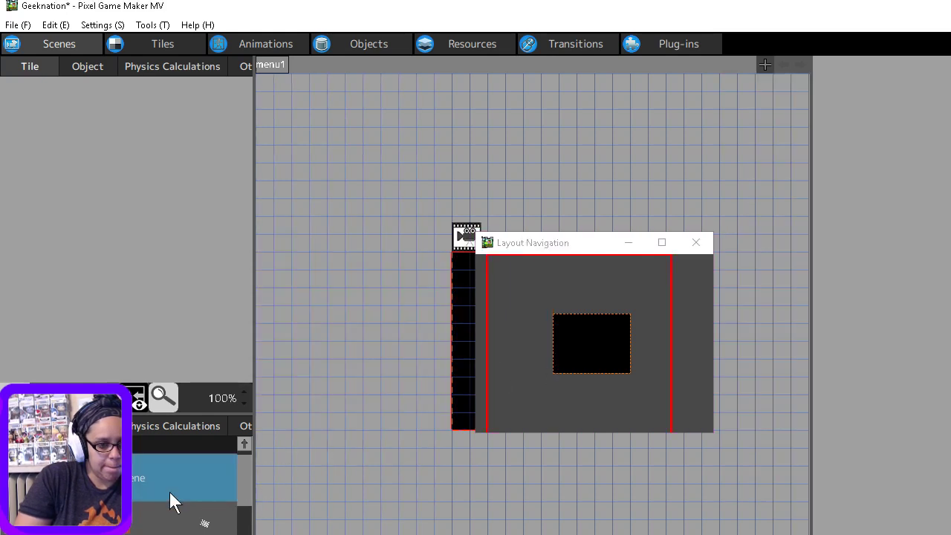
click(46, 39)
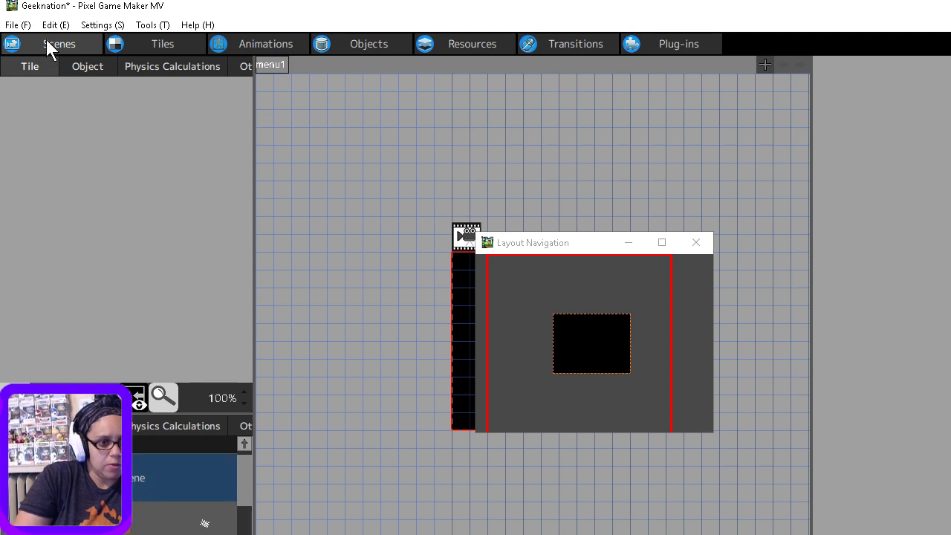
right_click(142, 464)
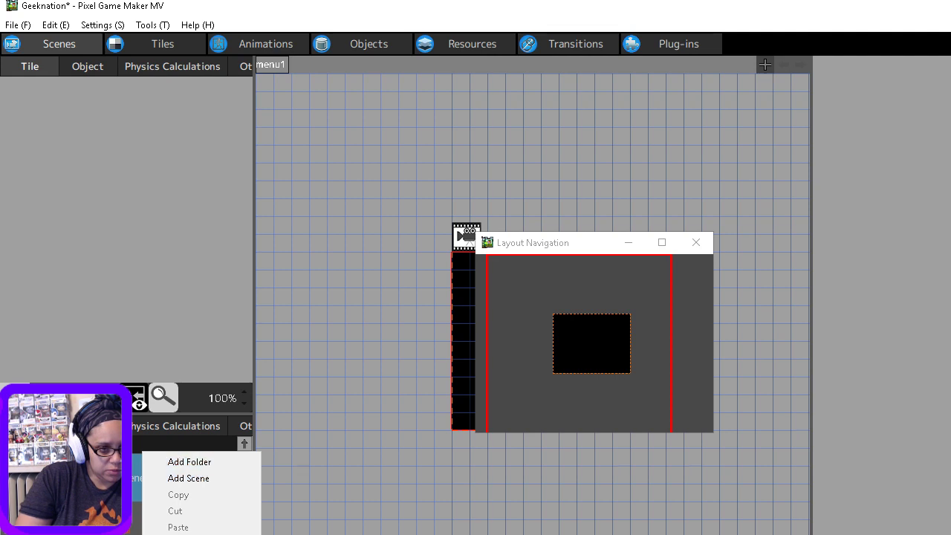
click(144, 25)
click(165, 43)
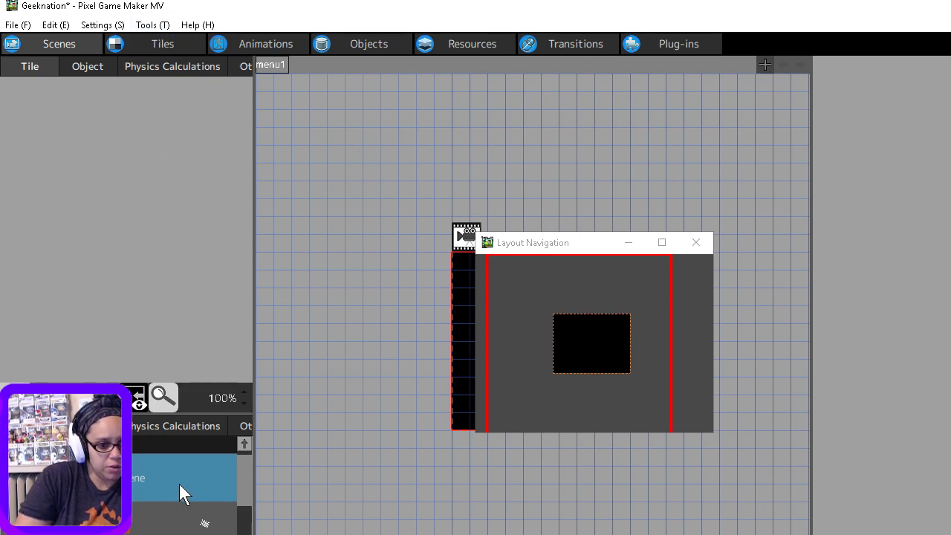
- Close the Layout Navigation window and select the menu scene in the scene list
click(591, 348)
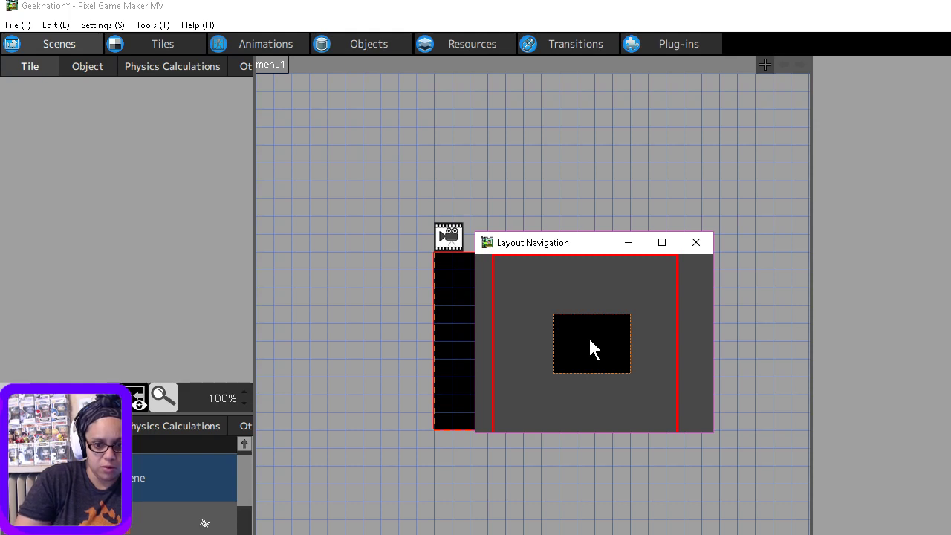
click(695, 243)
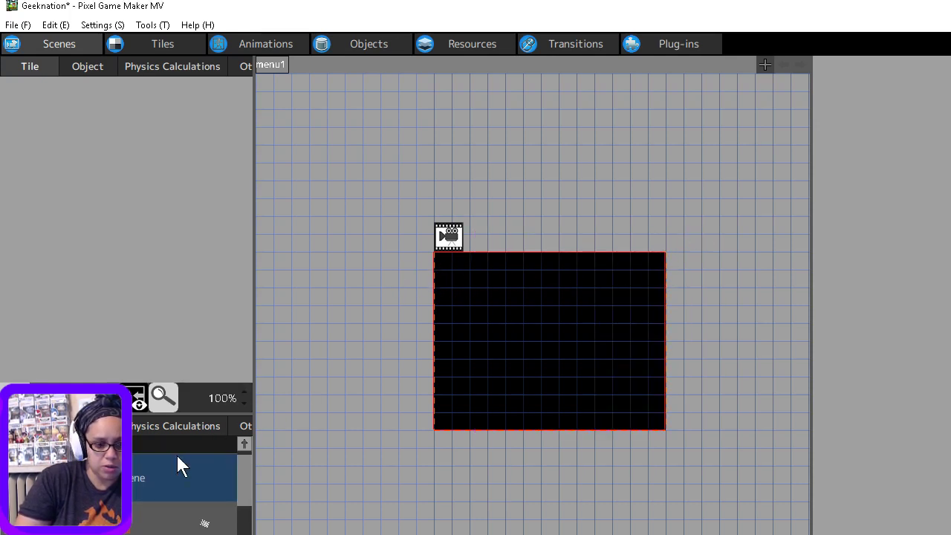
click(165, 476)
right_click(218, 467)
click(141, 480)
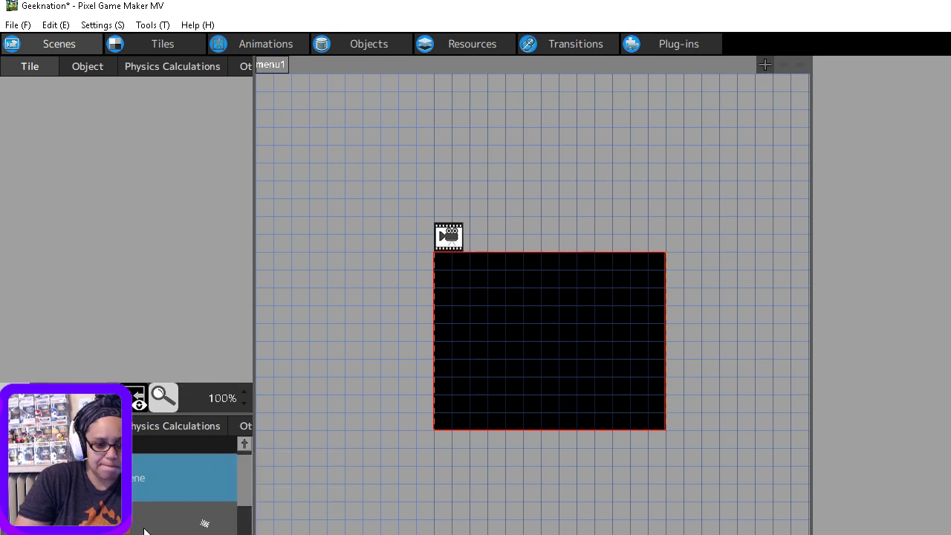
- Look through the BG tile sets SF3, SF4_1 and SF4_2 and return to the scene's tile palette
double_click(150, 495)
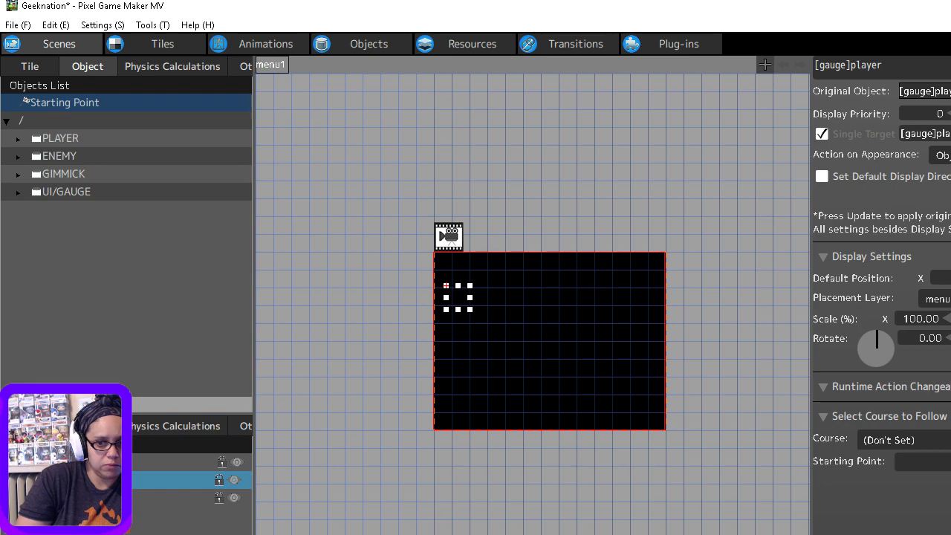
click(156, 43)
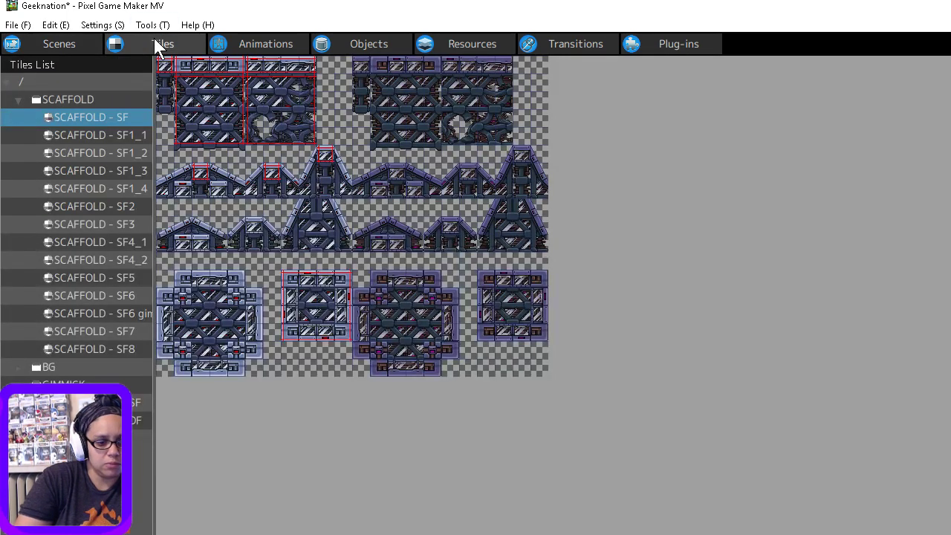
click(20, 103)
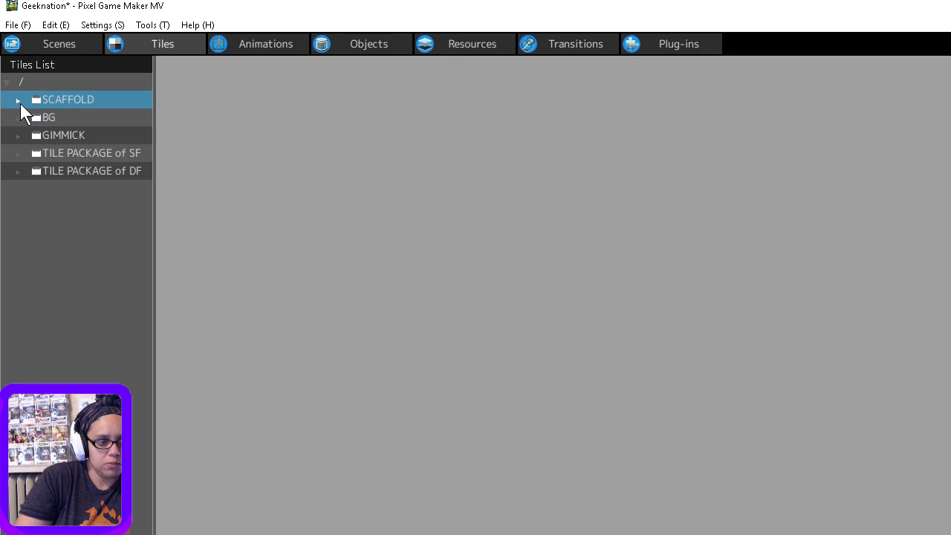
click(18, 118)
click(65, 136)
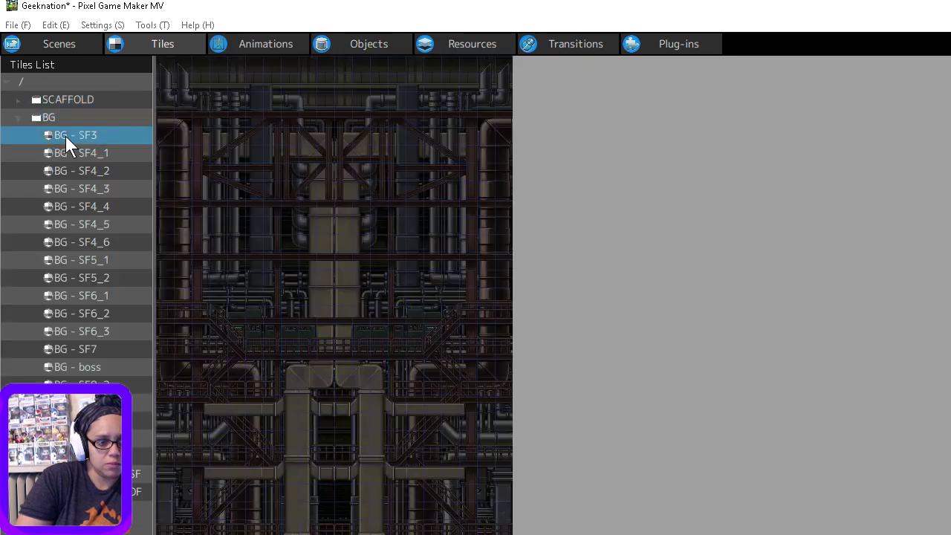
click(73, 154)
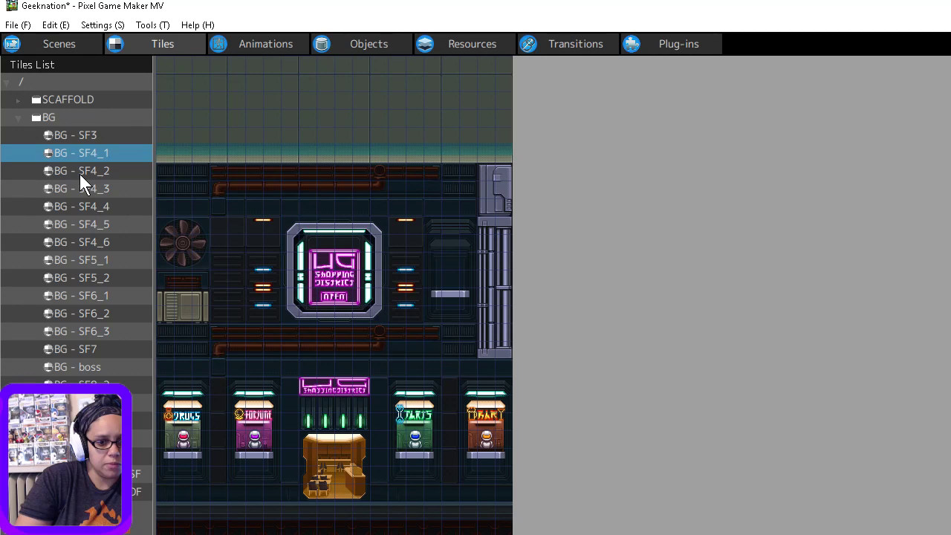
click(80, 174)
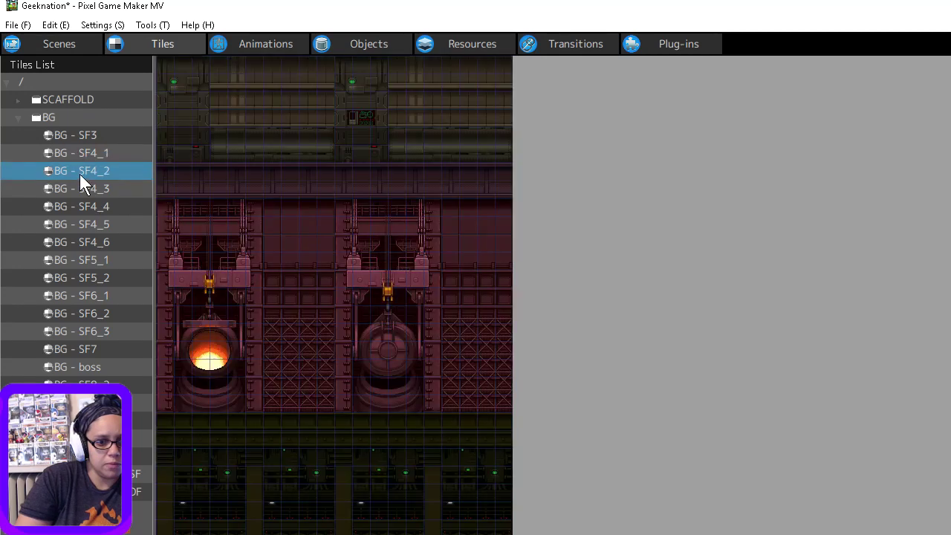
click(80, 156)
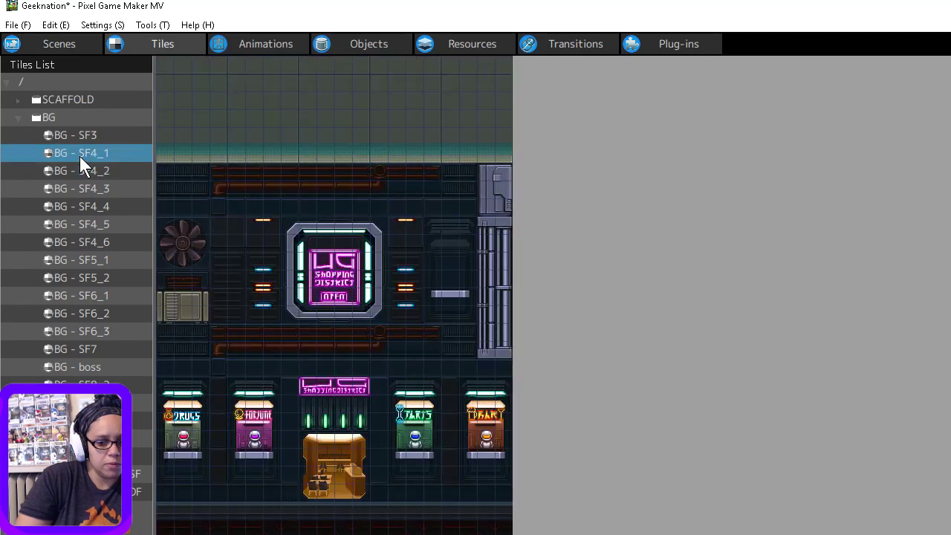
click(260, 207)
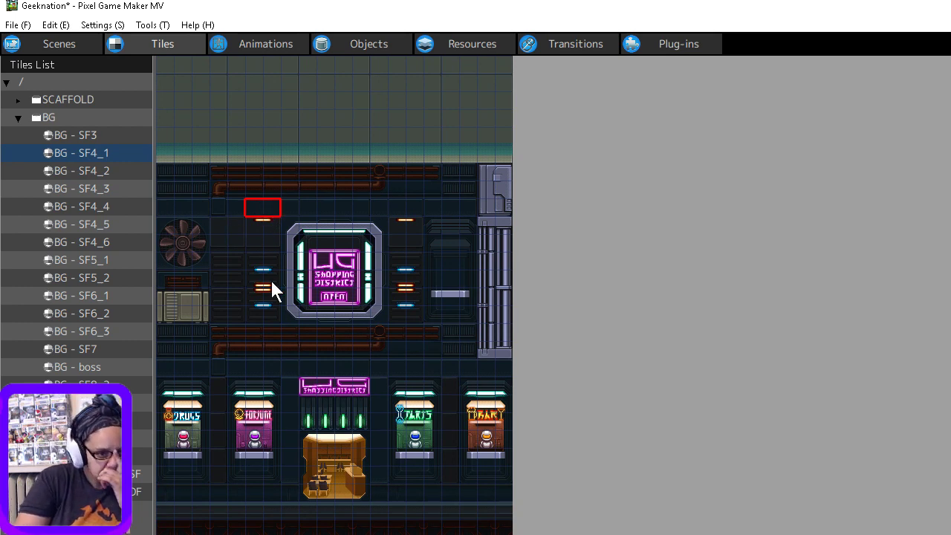
click(79, 49)
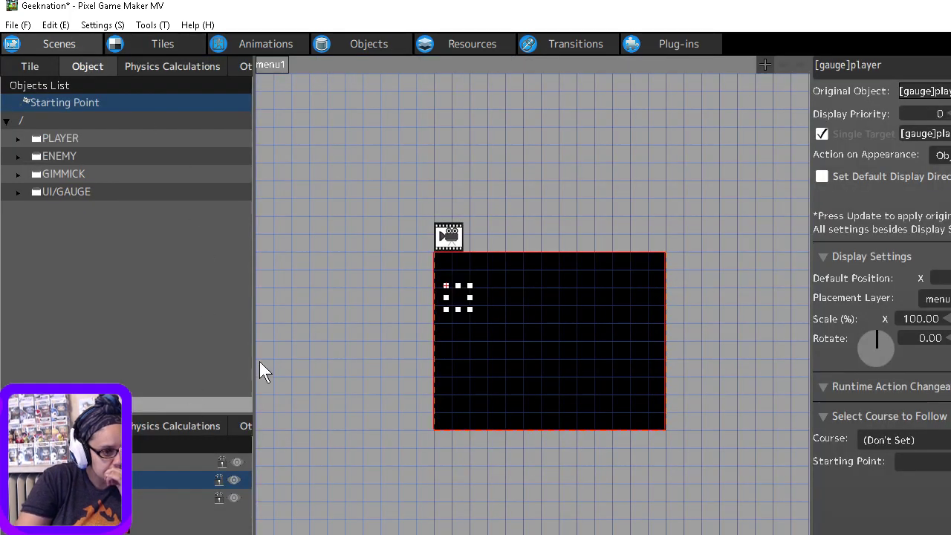
click(37, 66)
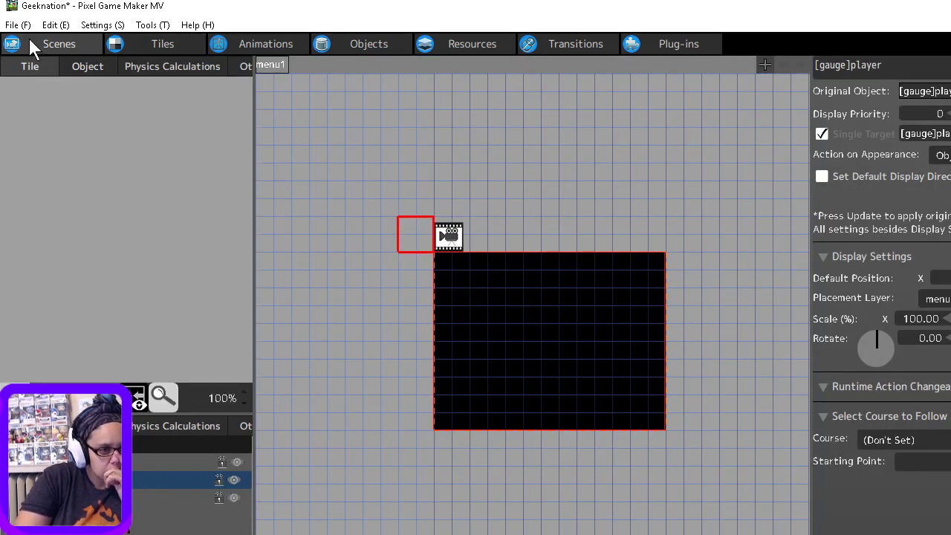
click(32, 427)
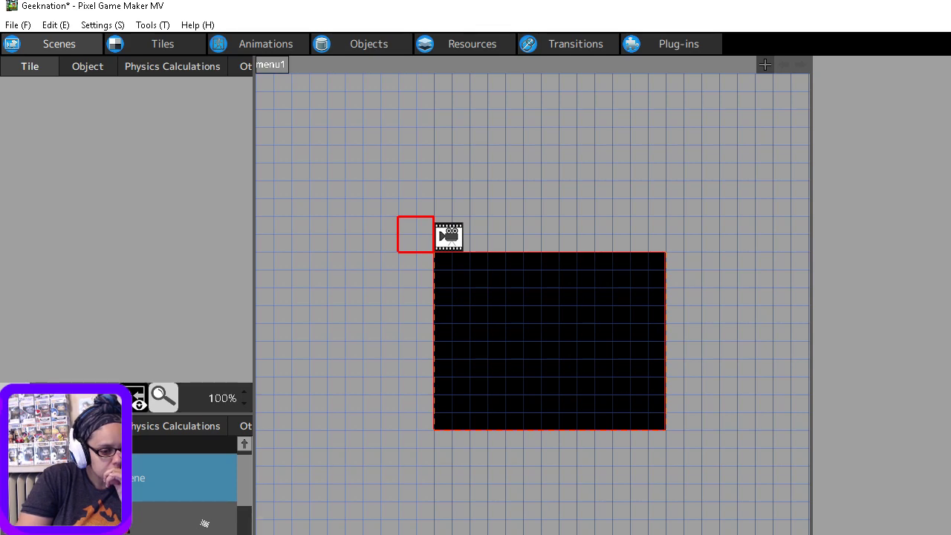
right_click(74, 455)
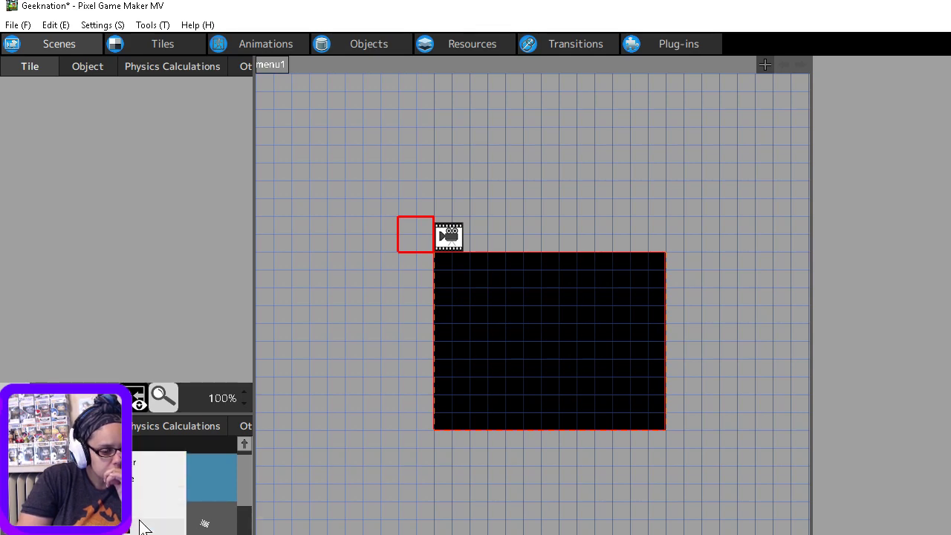
click(198, 469)
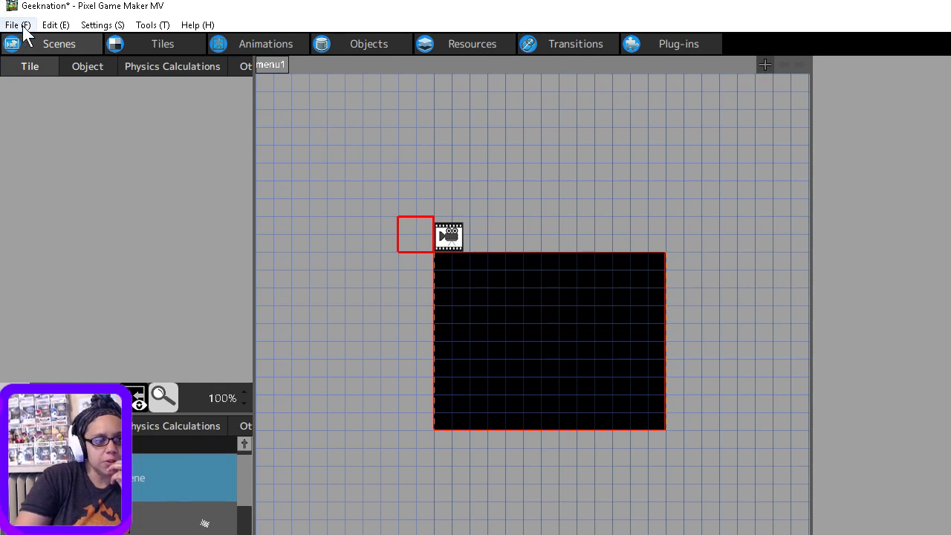
click(50, 24)
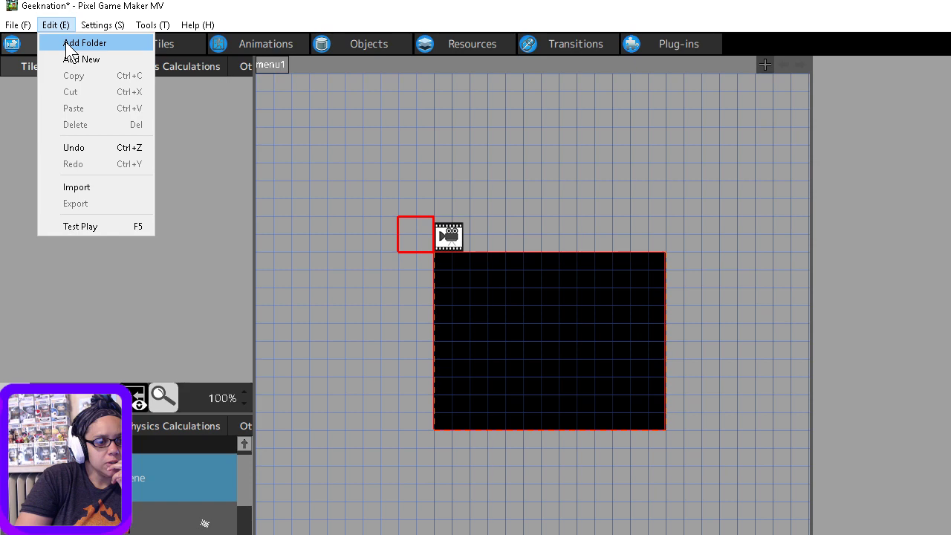
click(199, 4)
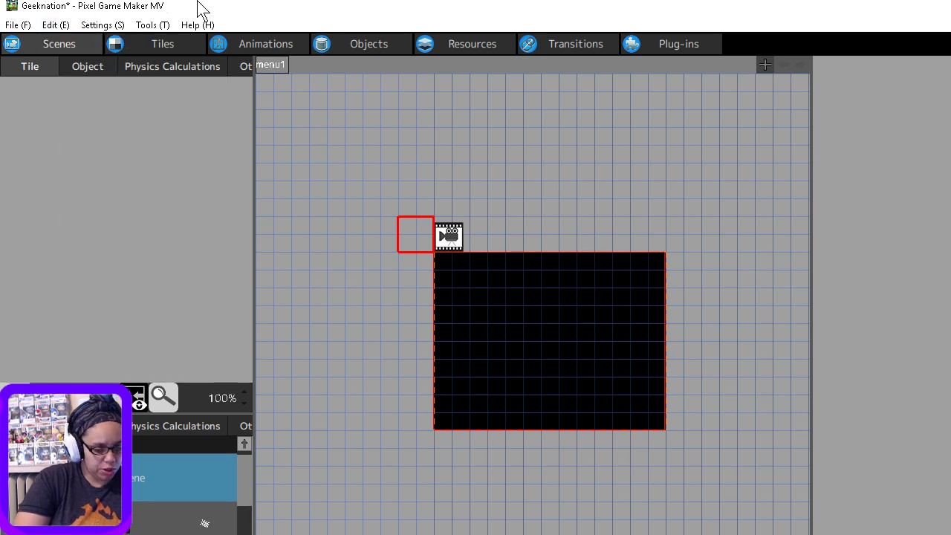
- Undo the last edits to the text001 resource and return to the scene editor
key(ctrl+z)
key(ctrl+z)
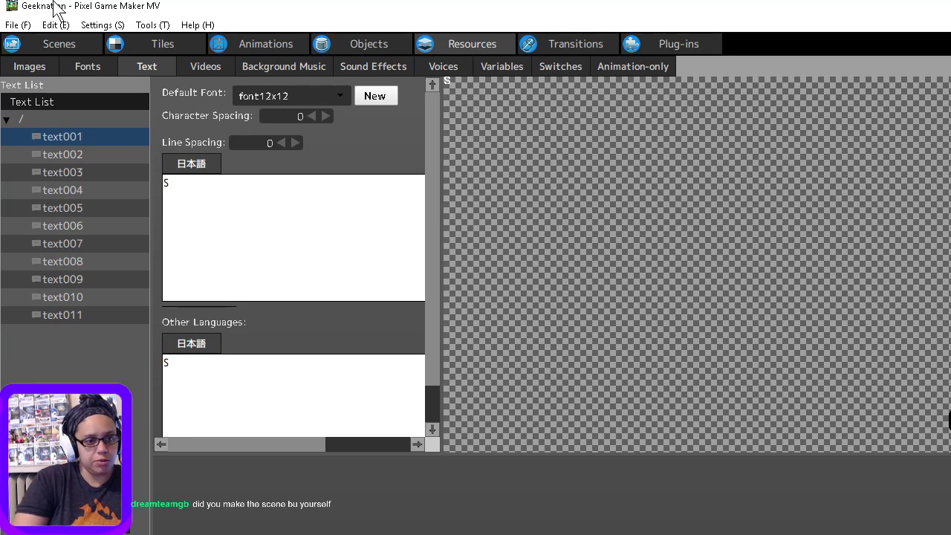
click(55, 43)
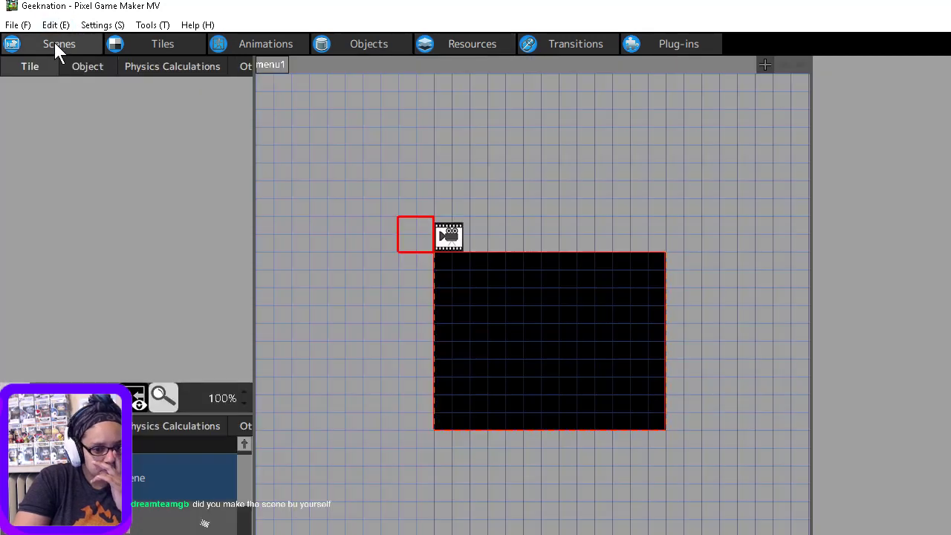
- Close the Geeknation project and reopen it
click(15, 25)
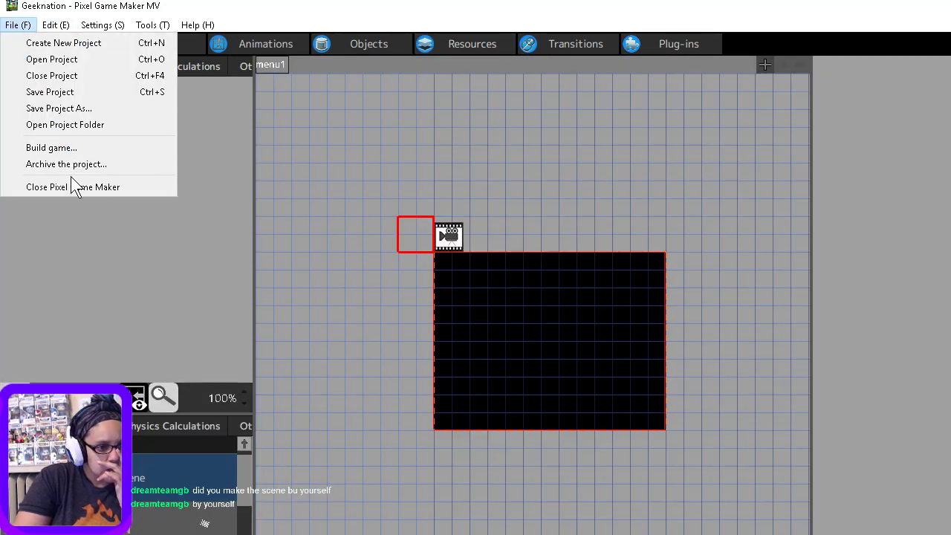
click(59, 78)
click(131, 93)
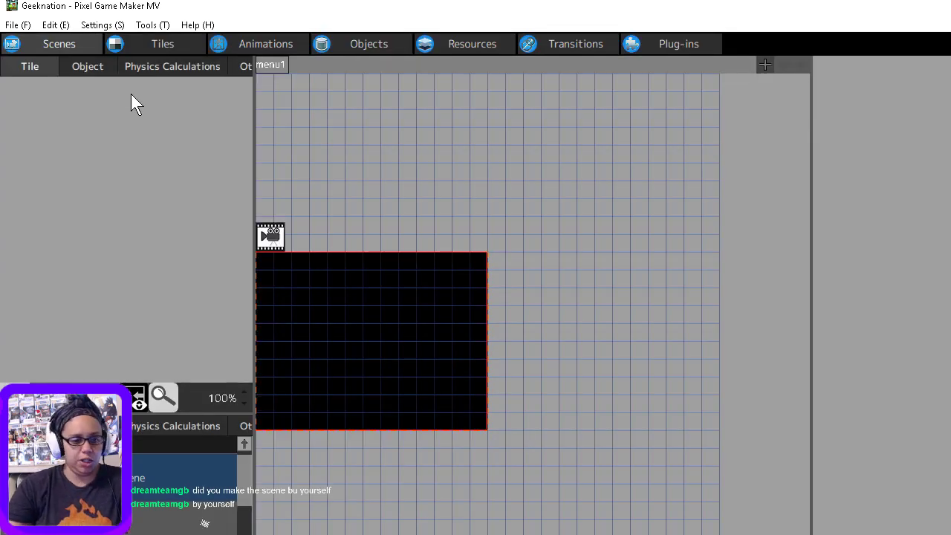
- Add a new scene to the scene list and name it "Menu Scene"
right_click(178, 472)
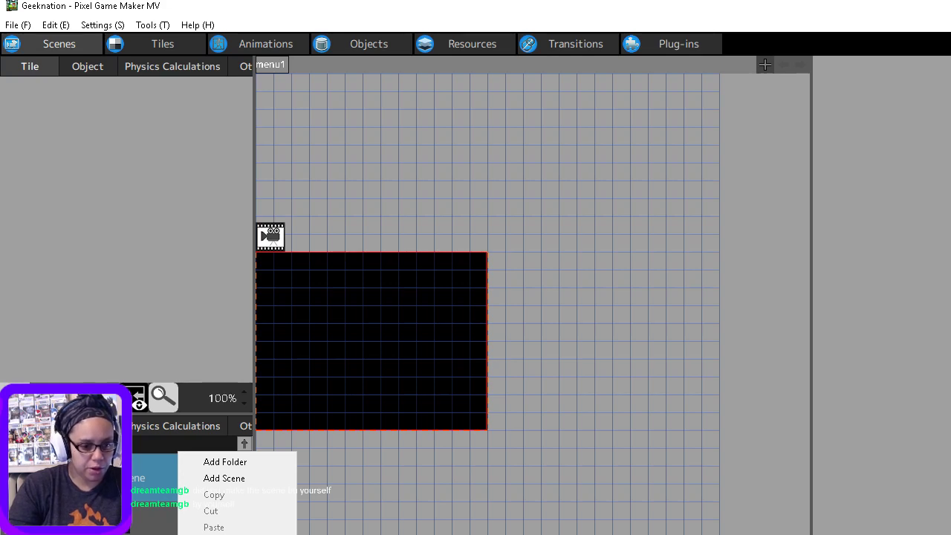
click(224, 478)
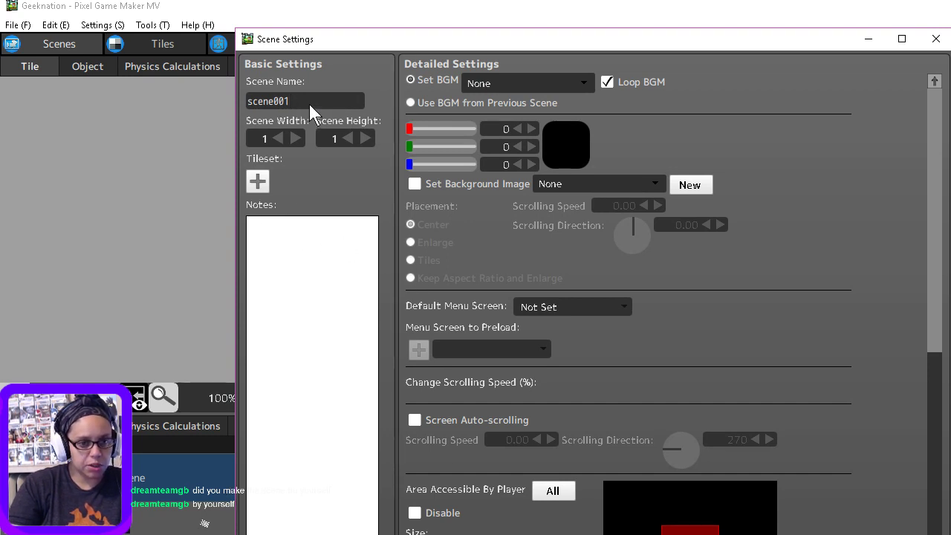
text(Men)
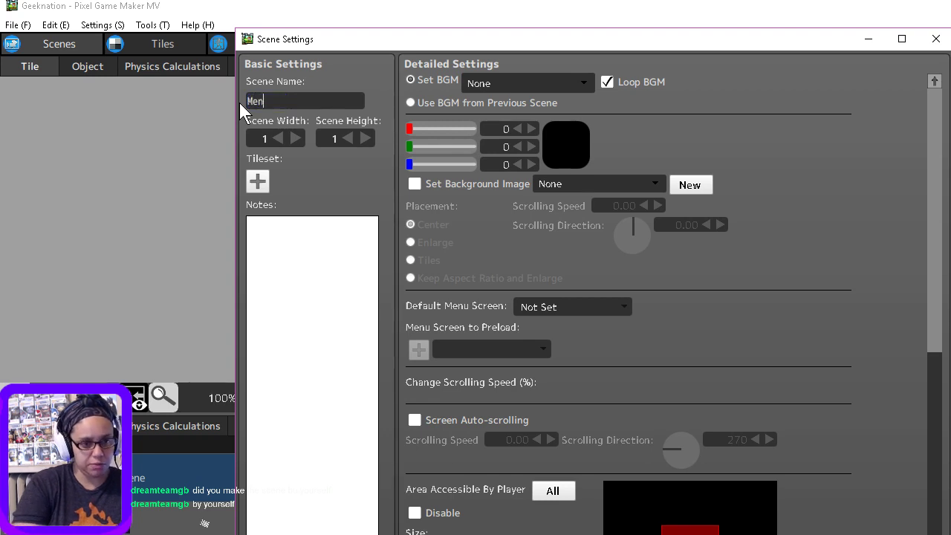
text(u Scene)
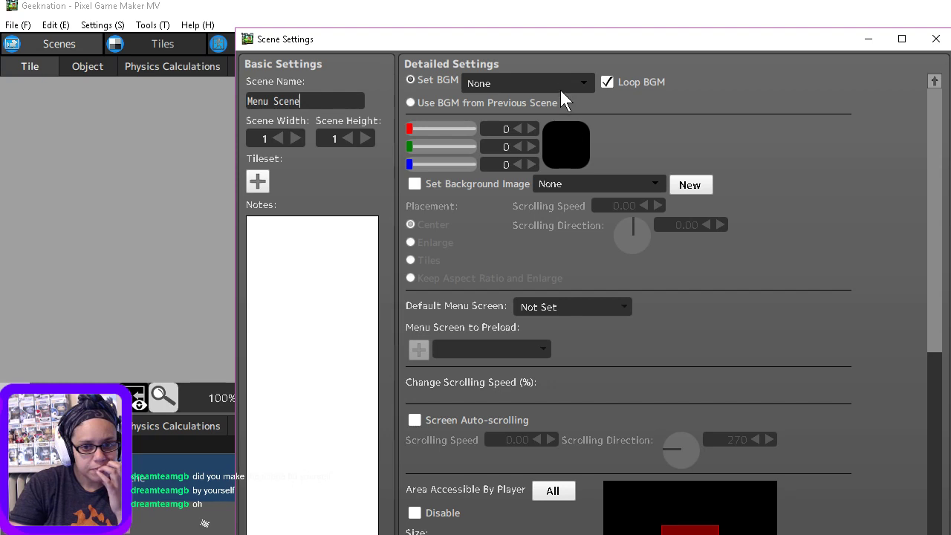
- Look over the DF_BGM tracks, switch to Spotify to pause its music and return to the Scene Settings
click(500, 81)
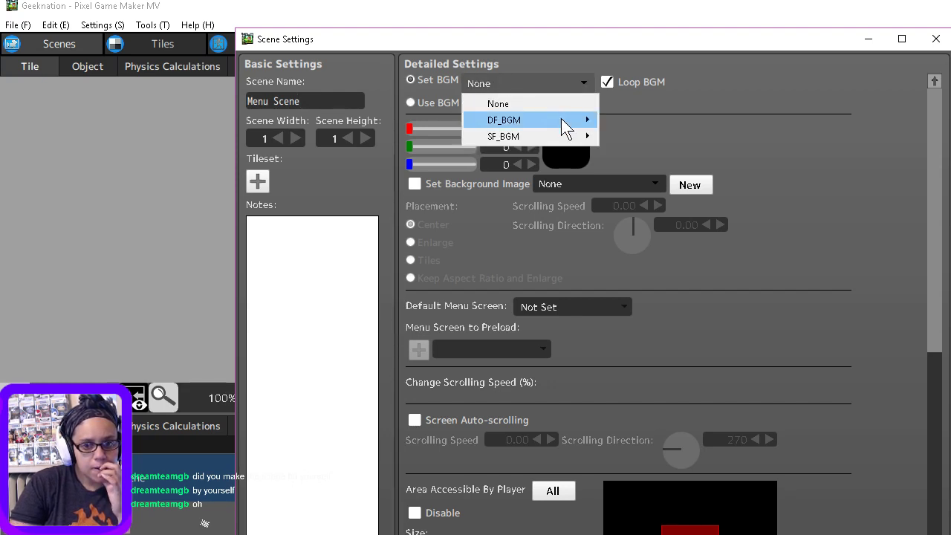
mouse_move(561, 118)
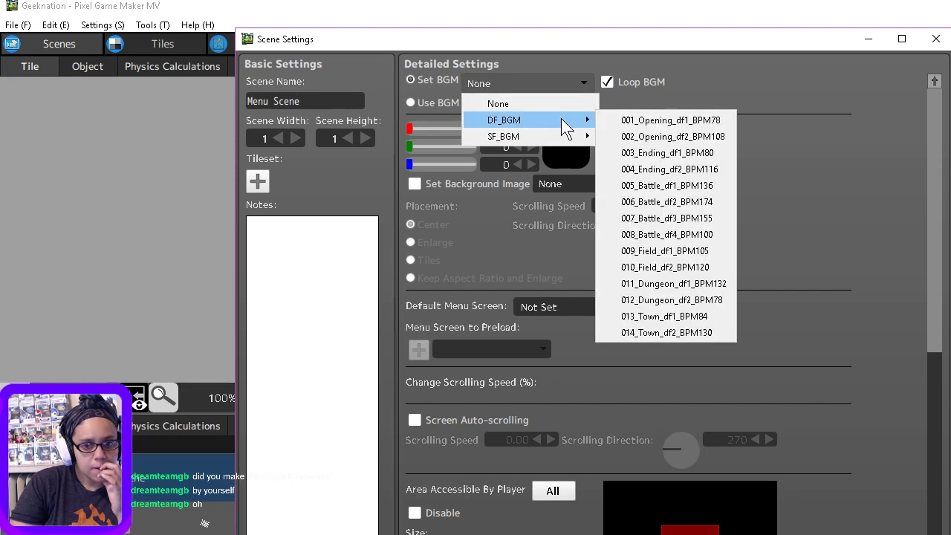
click(608, 37)
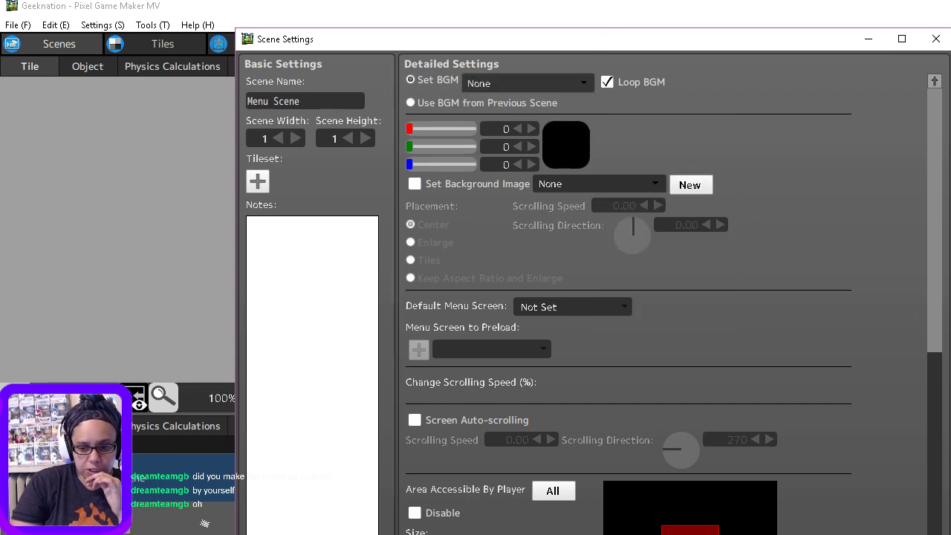
click(766, 533)
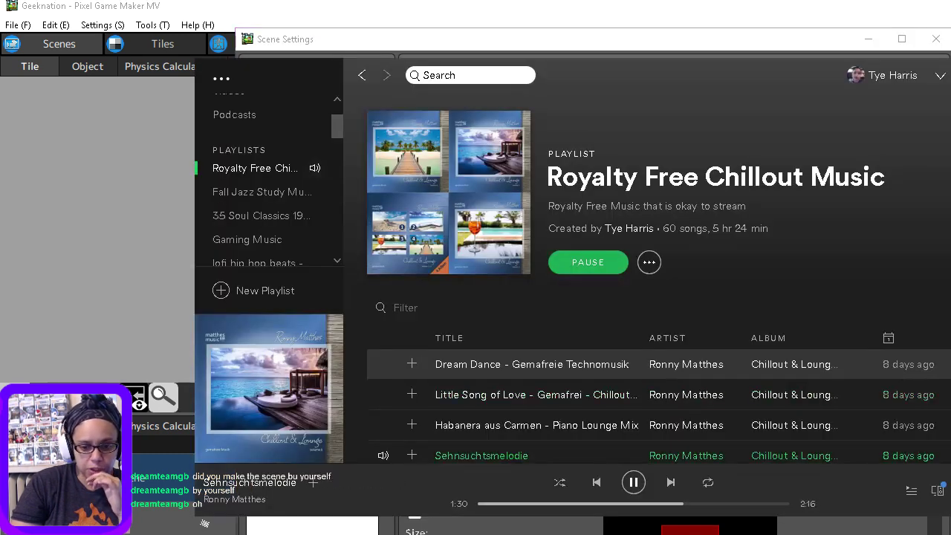
click(642, 480)
click(678, 41)
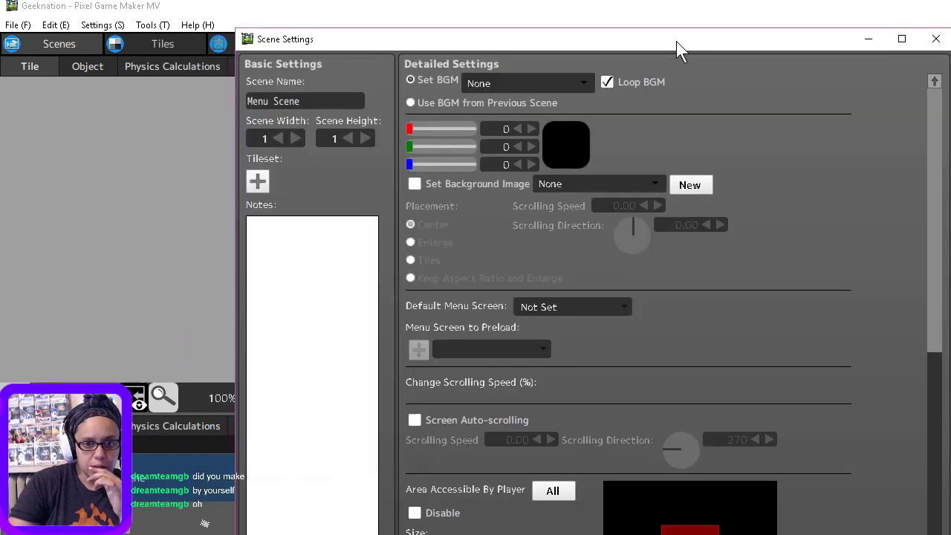
- Set the new scene's background music to 001_Opening_df1_BPM78 from the DF_BGM group
click(588, 84)
mouse_move(585, 121)
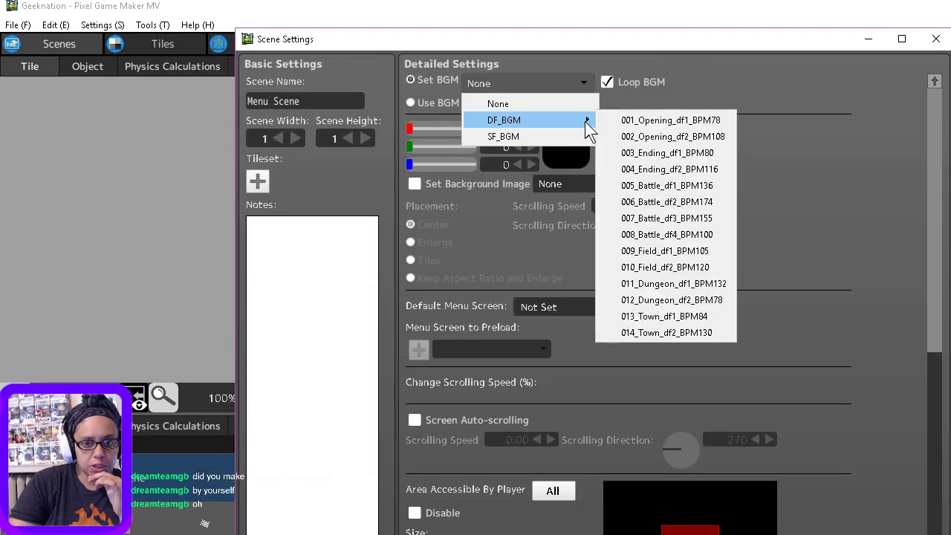
click(636, 123)
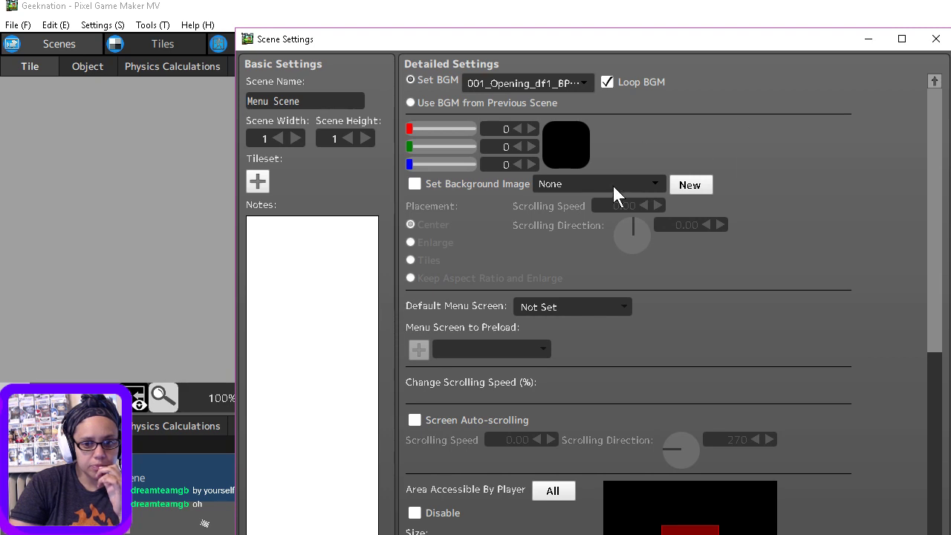
- Enable a background image for the Menu Scene and look through the available image groups without choosing one
click(451, 187)
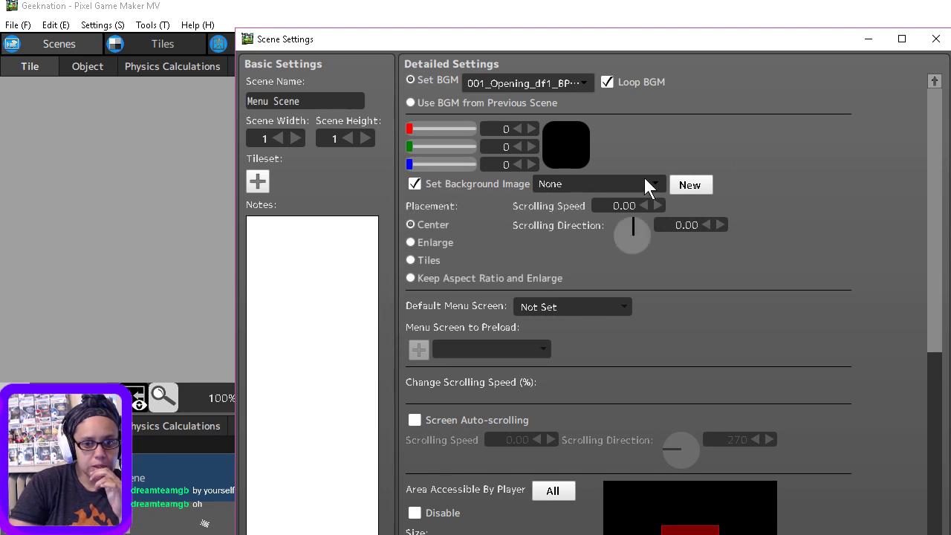
click(654, 184)
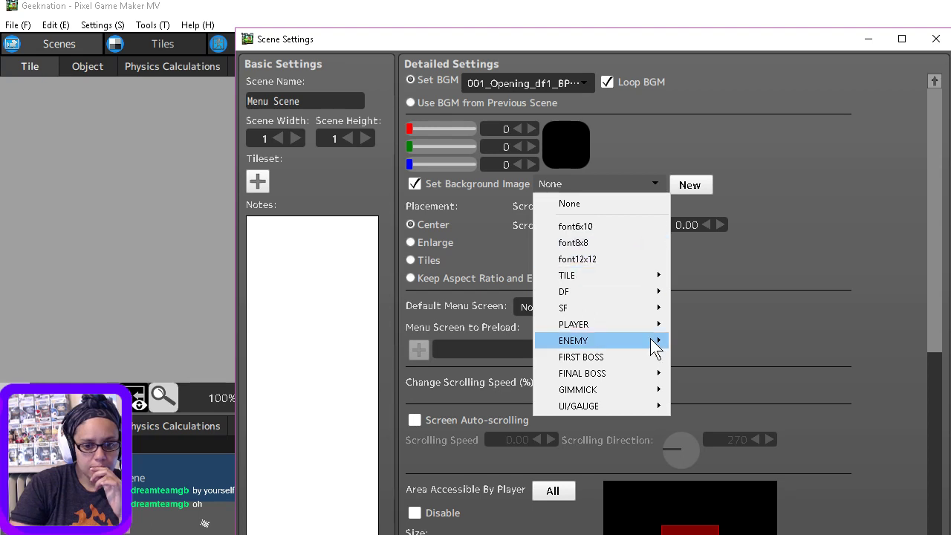
mouse_move(649, 276)
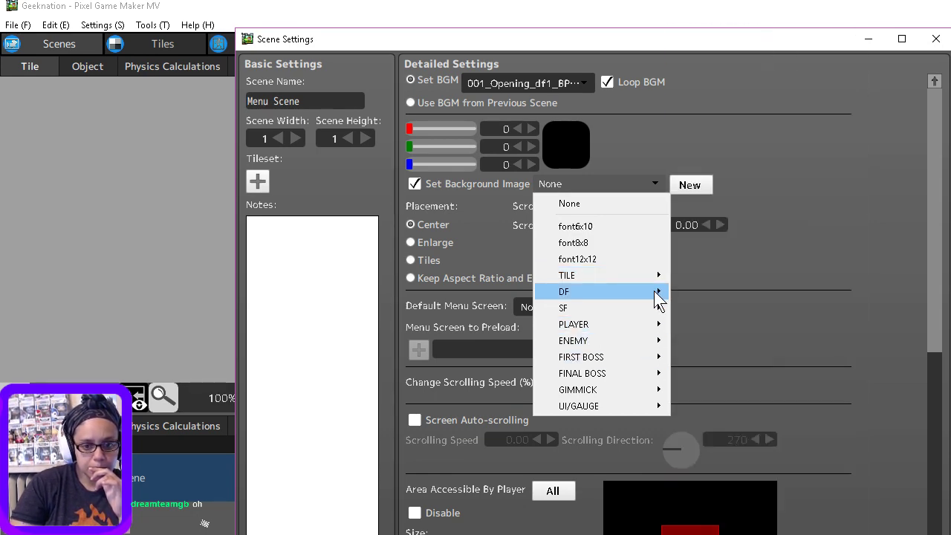
mouse_move(655, 293)
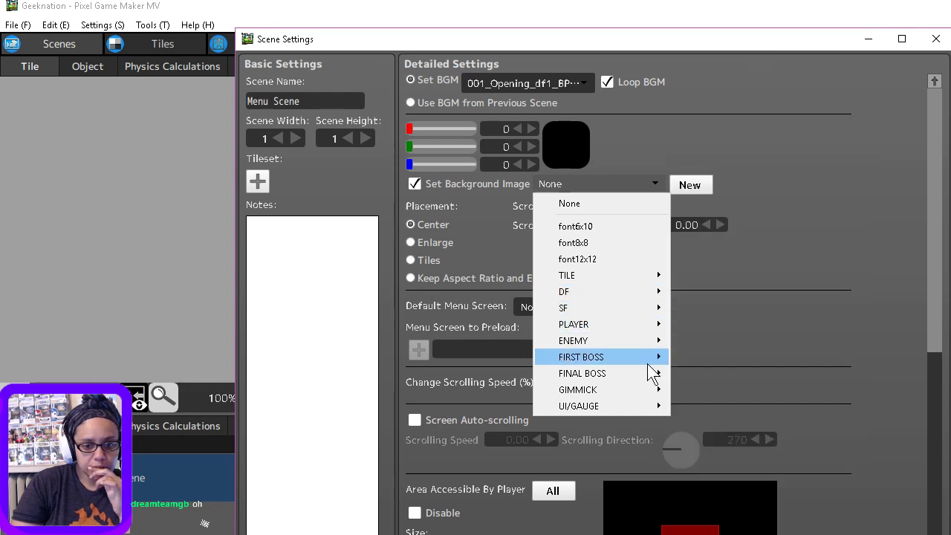
mouse_move(652, 378)
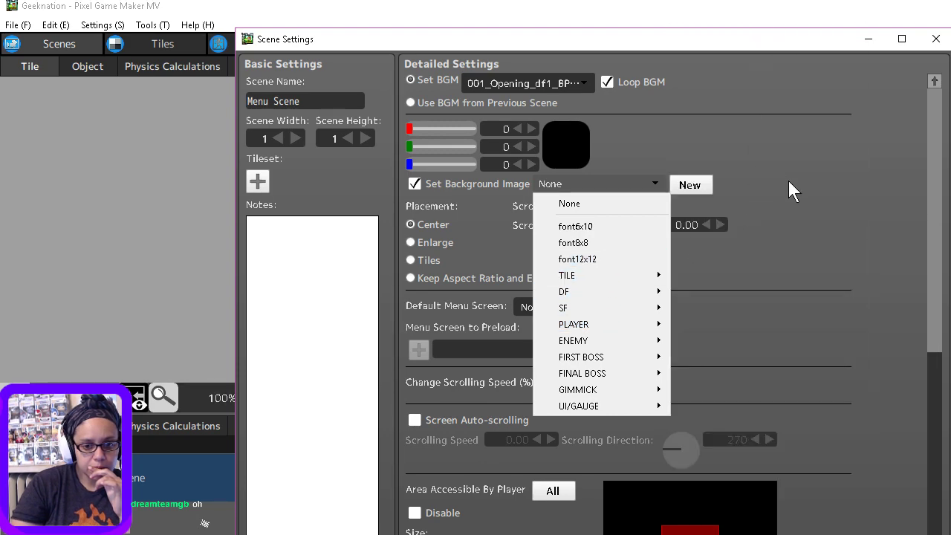
click(789, 182)
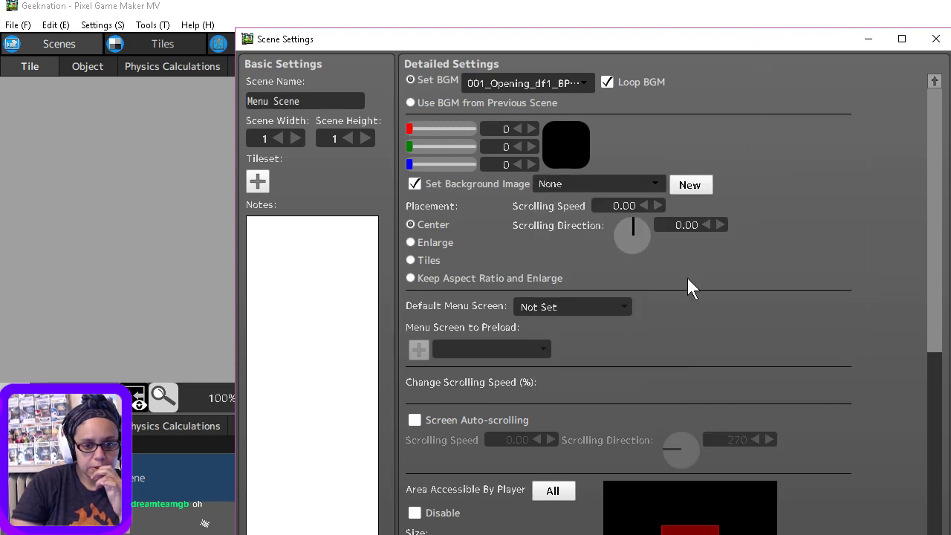
- Set both the menu screen to preload and the default menu screen to menu1, and apply the scene settings
click(536, 348)
click(519, 367)
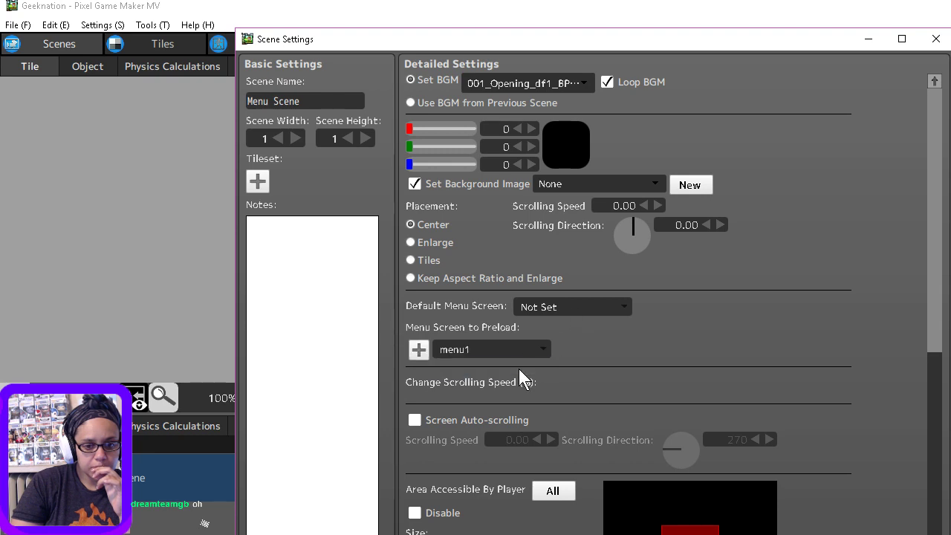
click(592, 307)
click(580, 338)
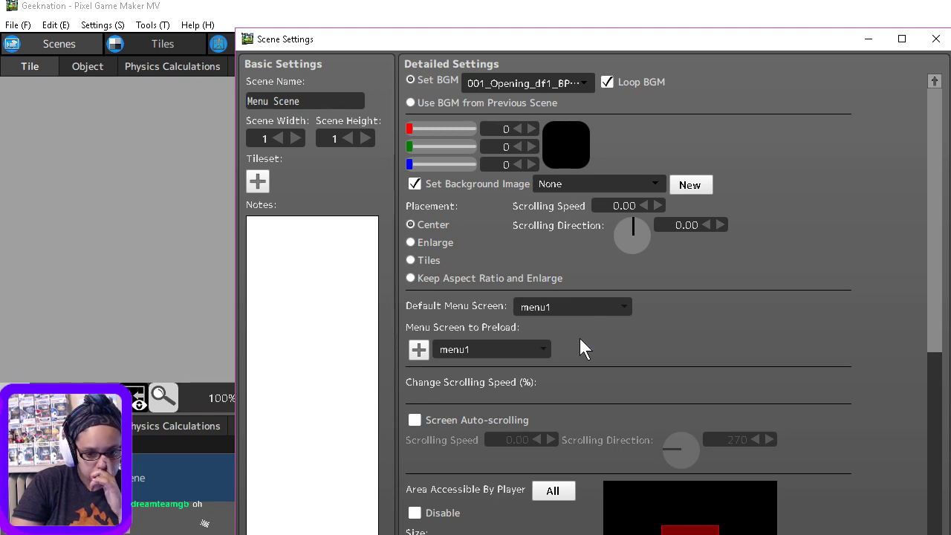
scroll(581, 347, down, 1)
scroll(581, 340, down, 1)
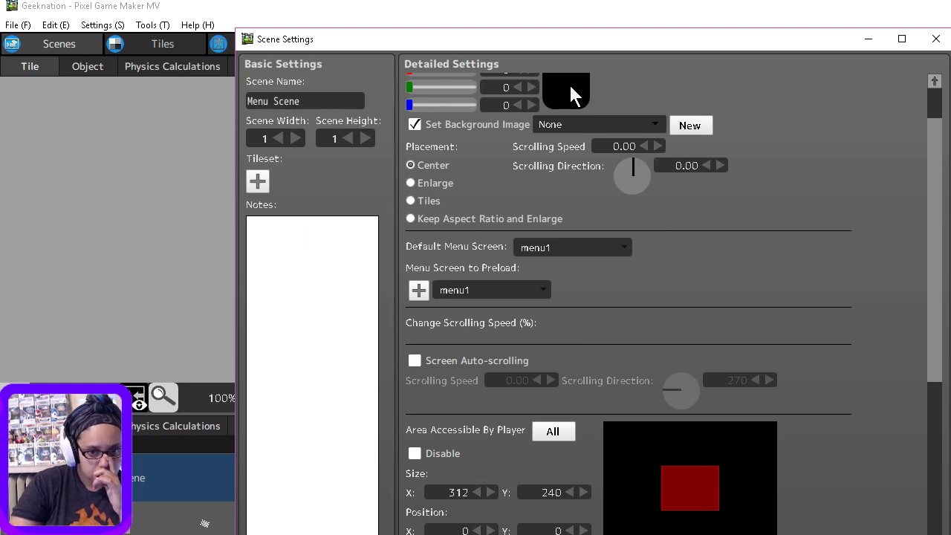
key(Return)
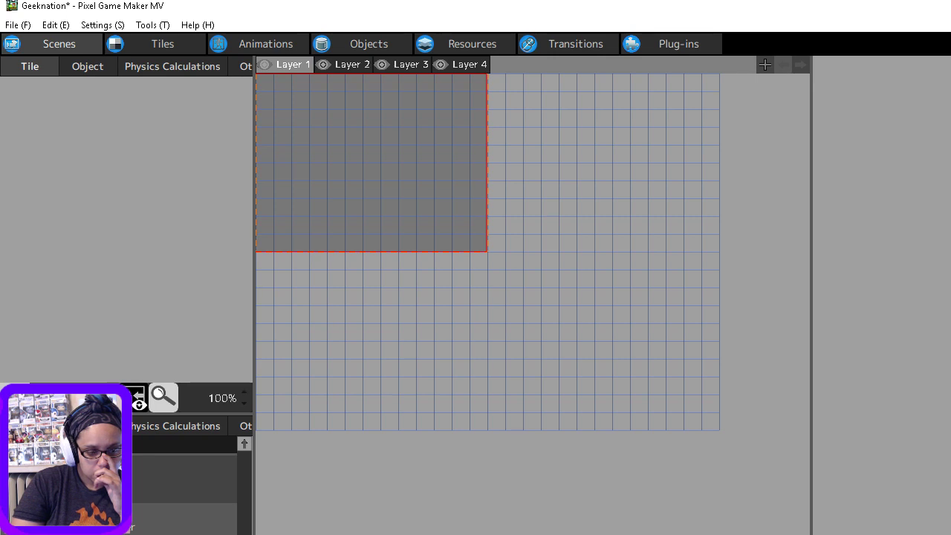
- Display the UNIVERSE title scene and close the Geeknation project without saving its changes
drag(249, 533, 251, 441)
click(166, 528)
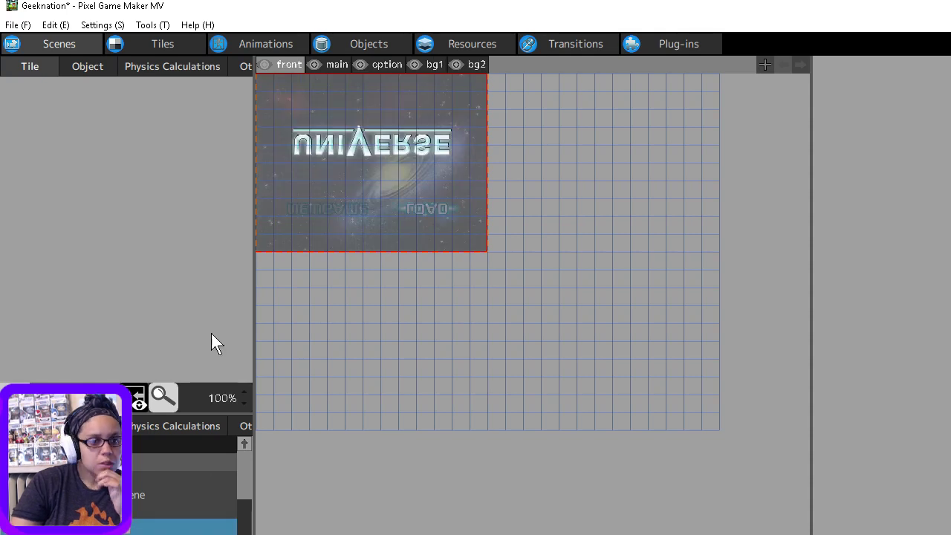
click(12, 24)
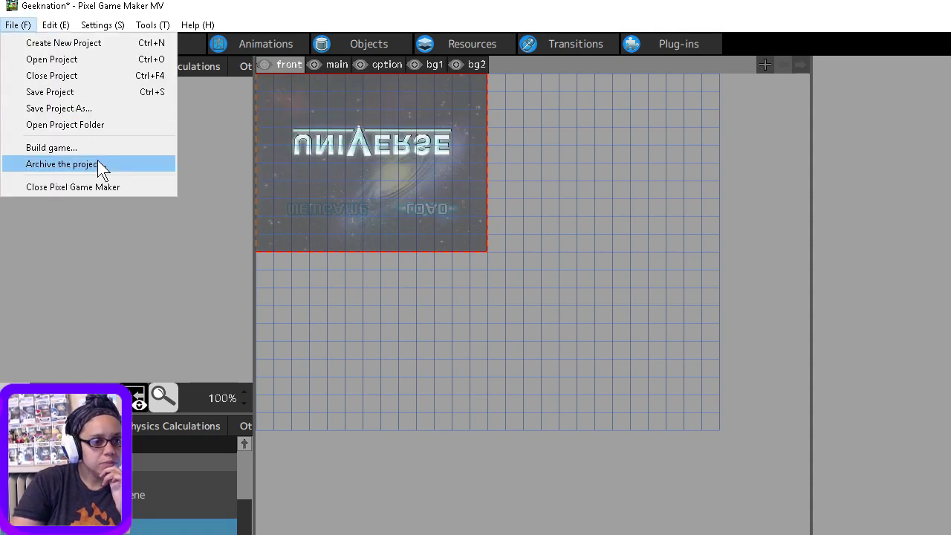
click(71, 77)
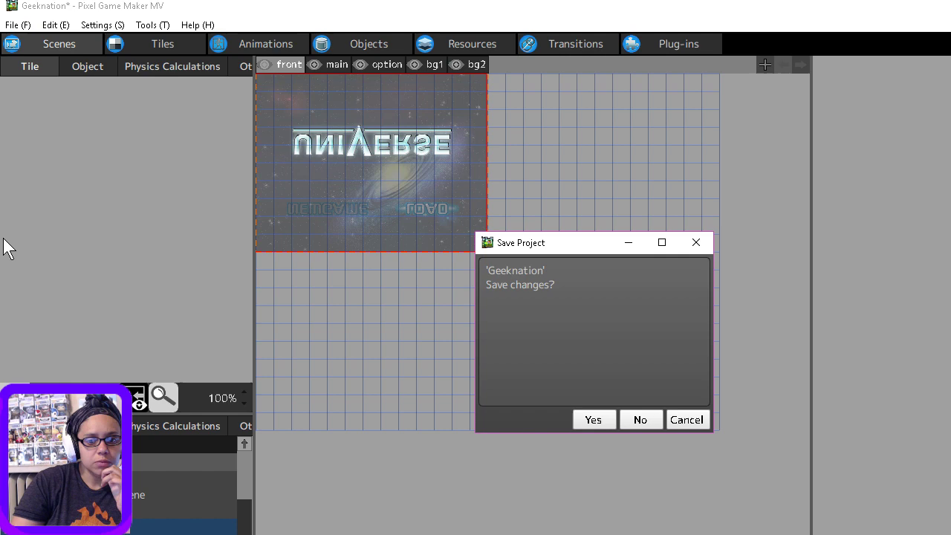
click(640, 420)
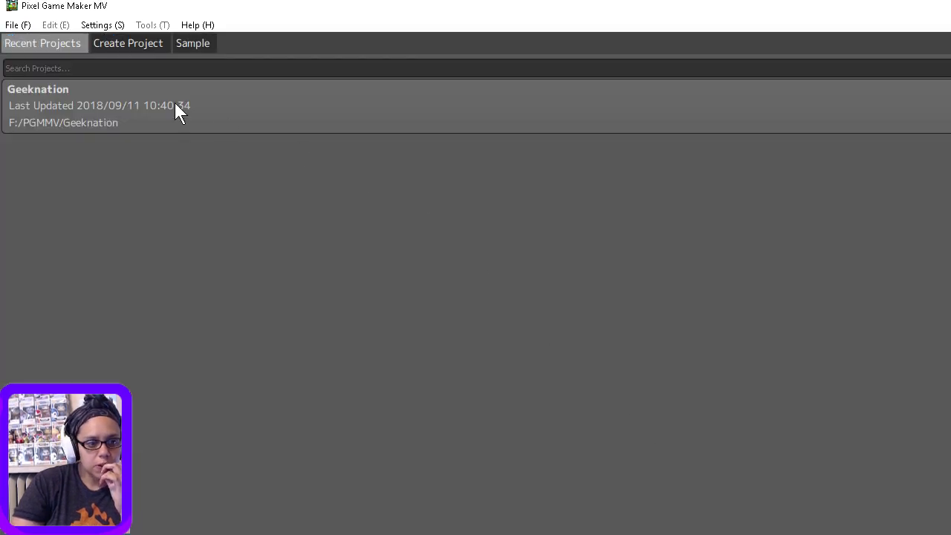
- Look at the sample projects and start a new project with the game title Geeknation 2.0
click(116, 40)
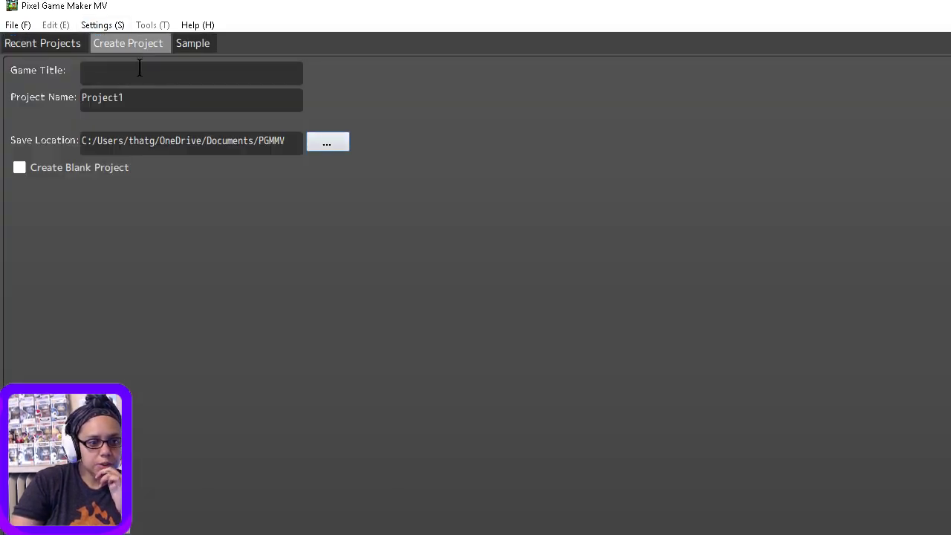
click(206, 40)
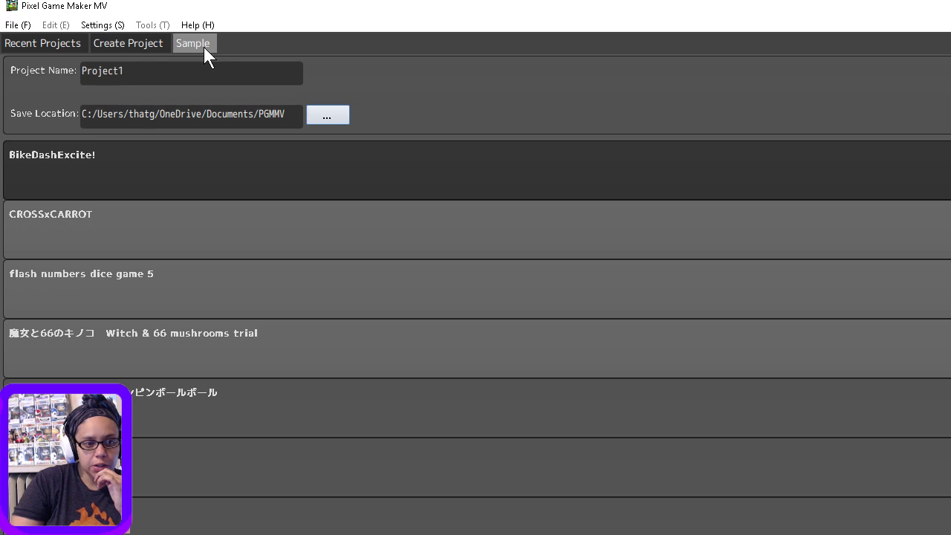
click(125, 45)
click(115, 72)
text(Gek)
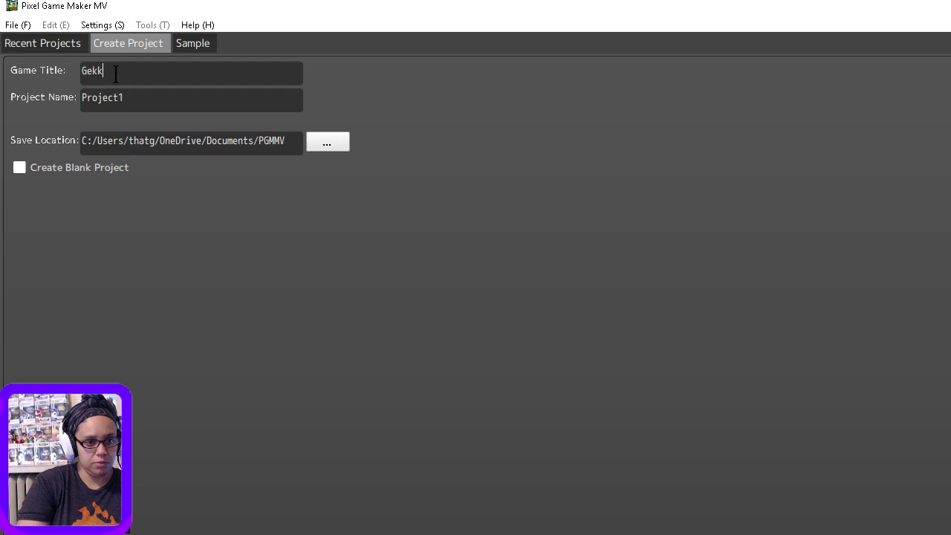
text(knation 2.0)
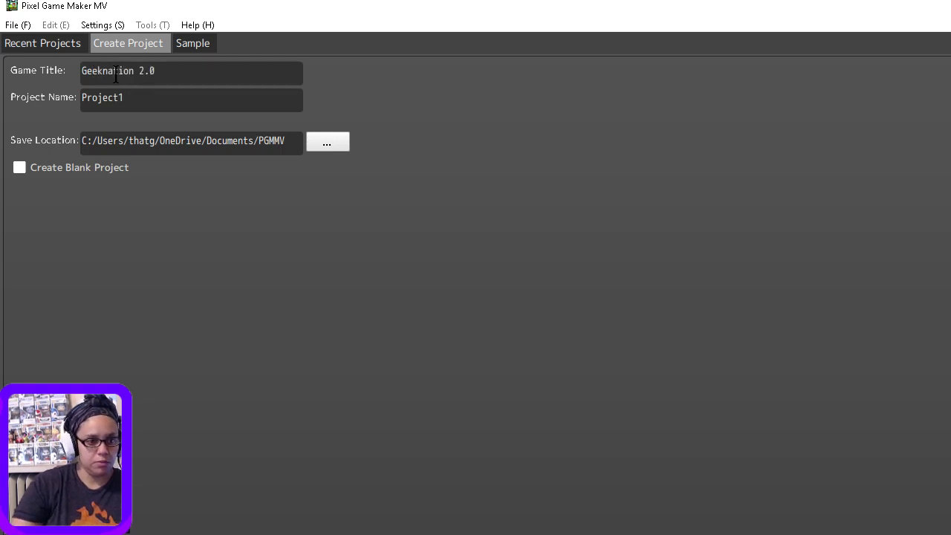
- Shorten the game title to Geeknation 2 and create the project under the project name GN2
drag(145, 94, 81, 98)
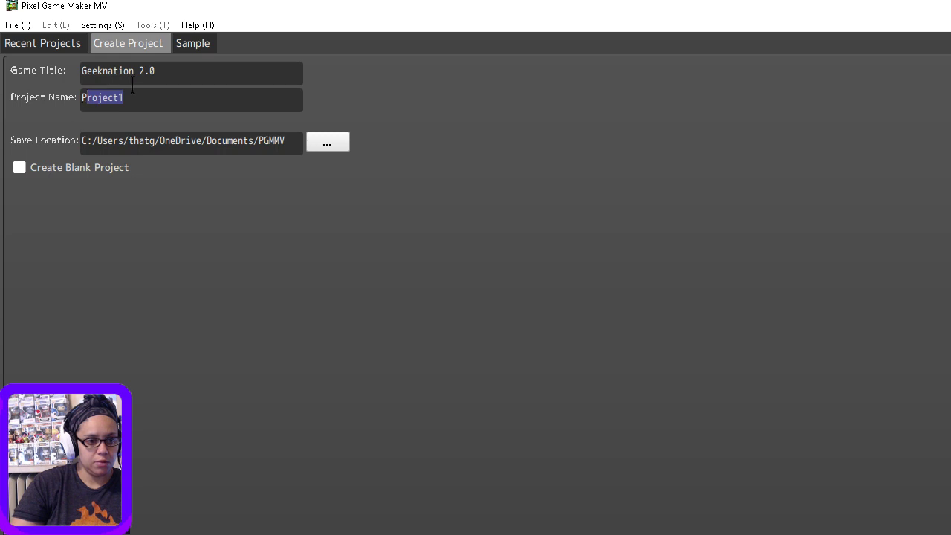
drag(155, 71, 139, 69)
key(BackSpace)
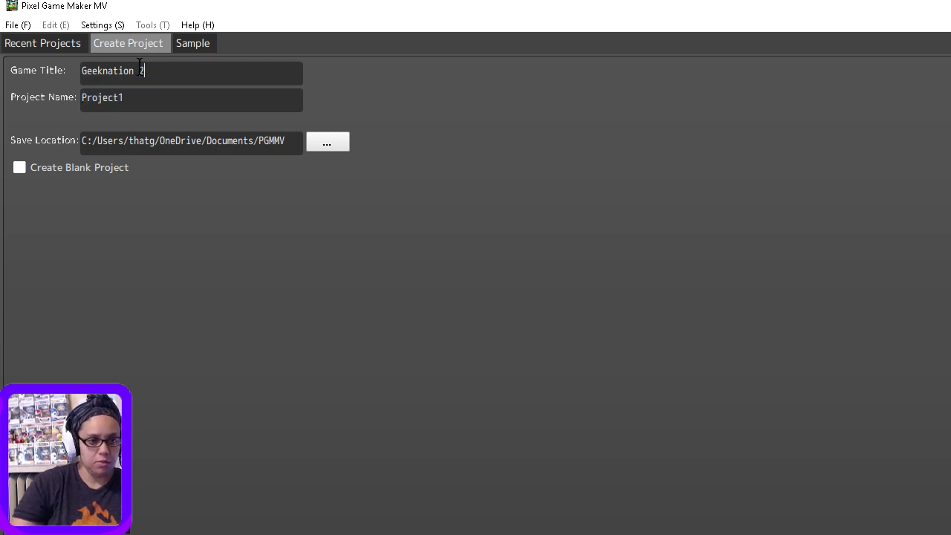
drag(137, 97, 83, 99)
key(BackSpace)
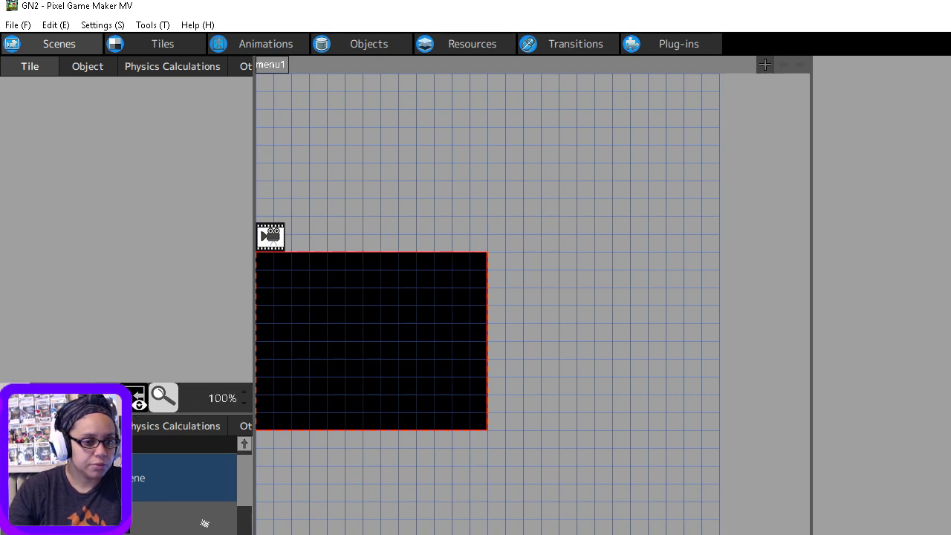
click(210, 27)
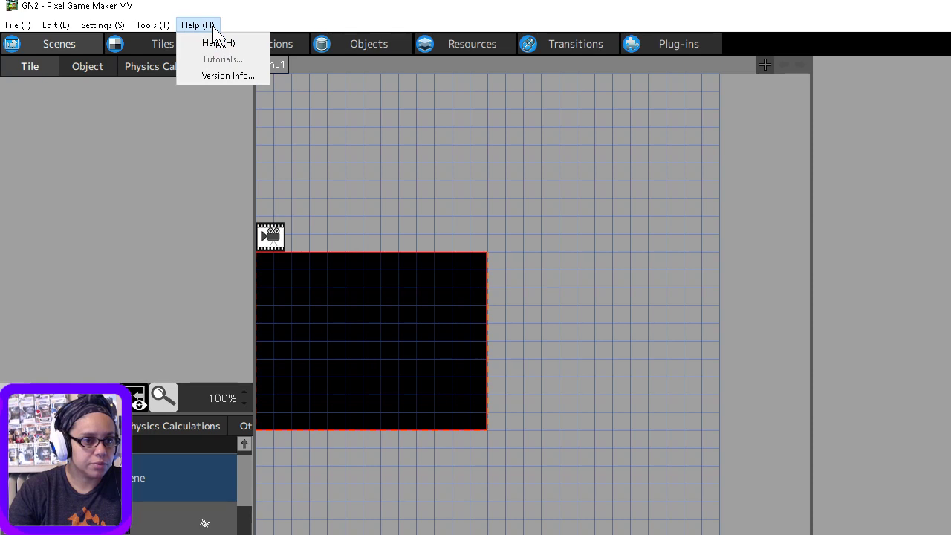
click(238, 2)
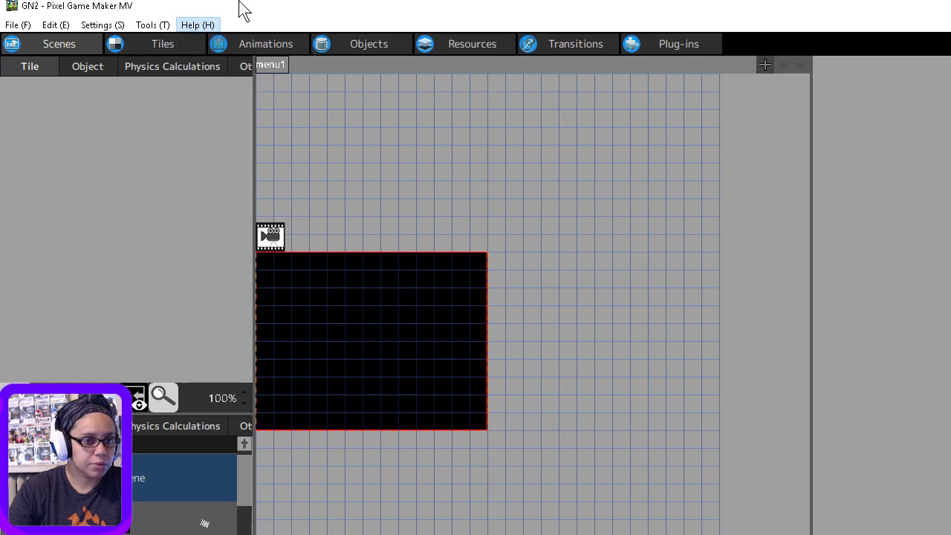
click(202, 27)
click(438, 83)
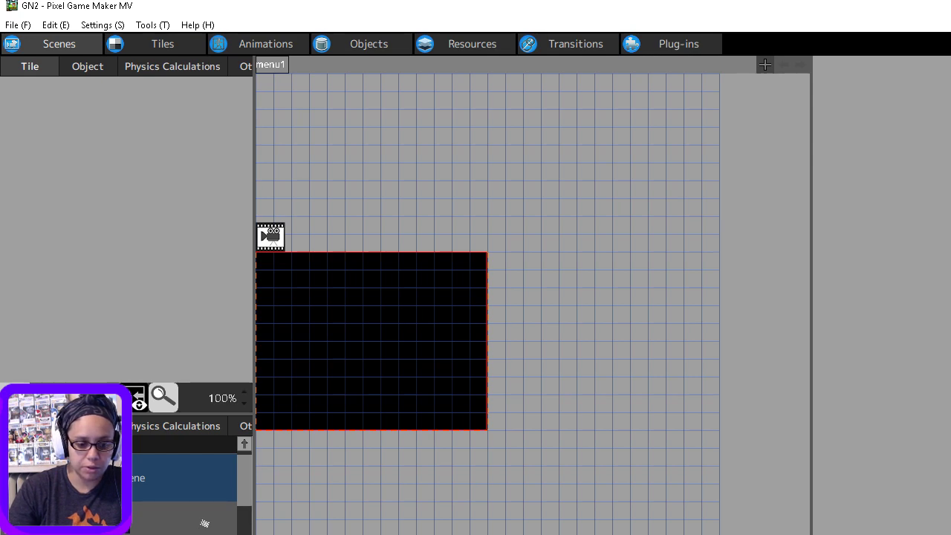
- Switch to the Pixel Game Maker MV help in the browser, look over its topic list and go to the help home page
key(alt+Tab)
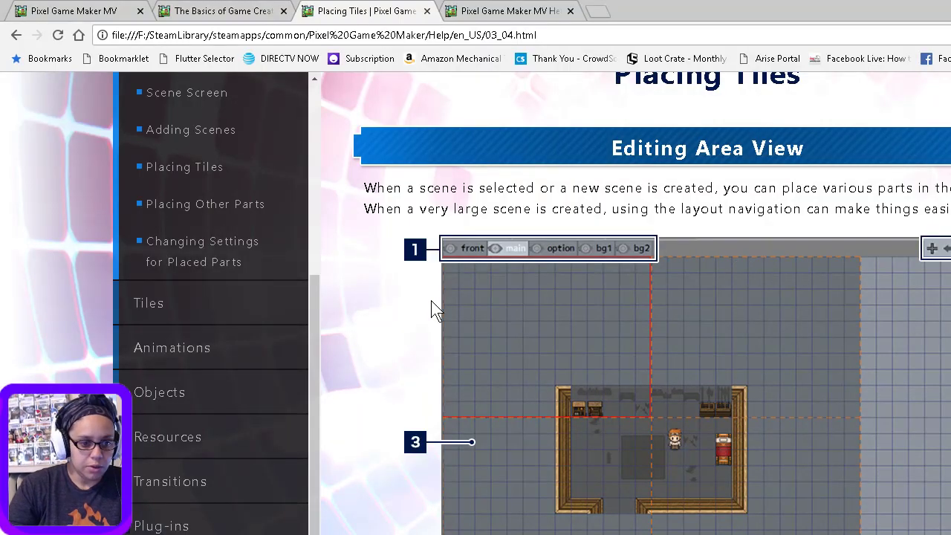
scroll(216, 249, up, 4)
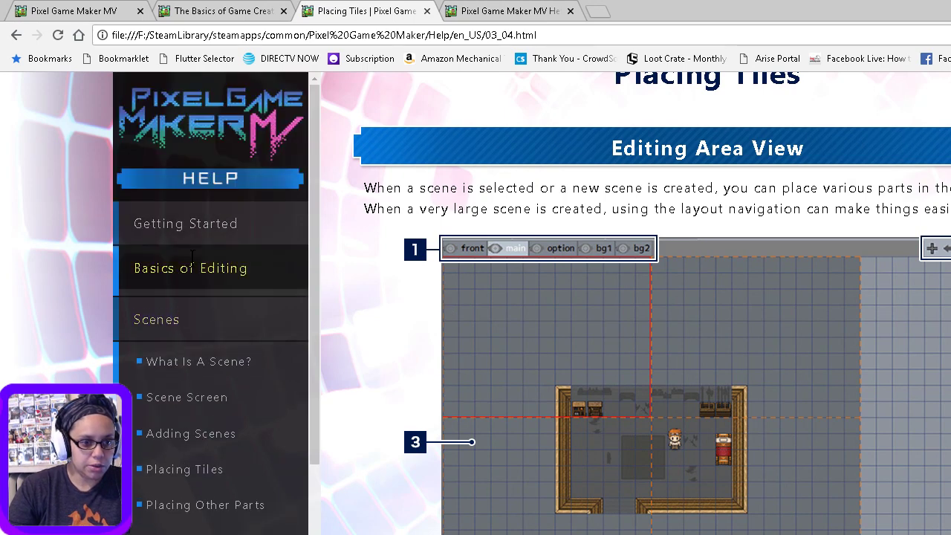
click(186, 266)
click(147, 276)
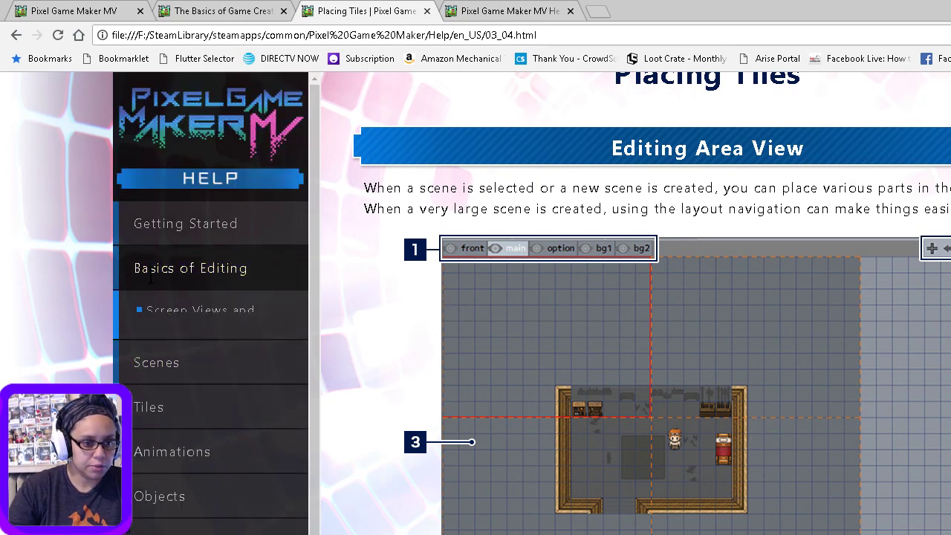
scroll(179, 339, down, 1)
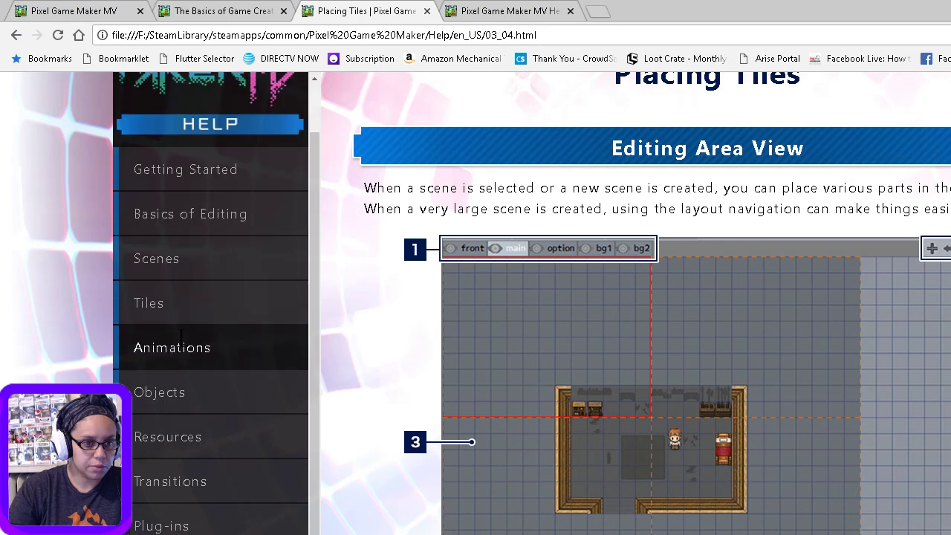
scroll(181, 337, up, 1)
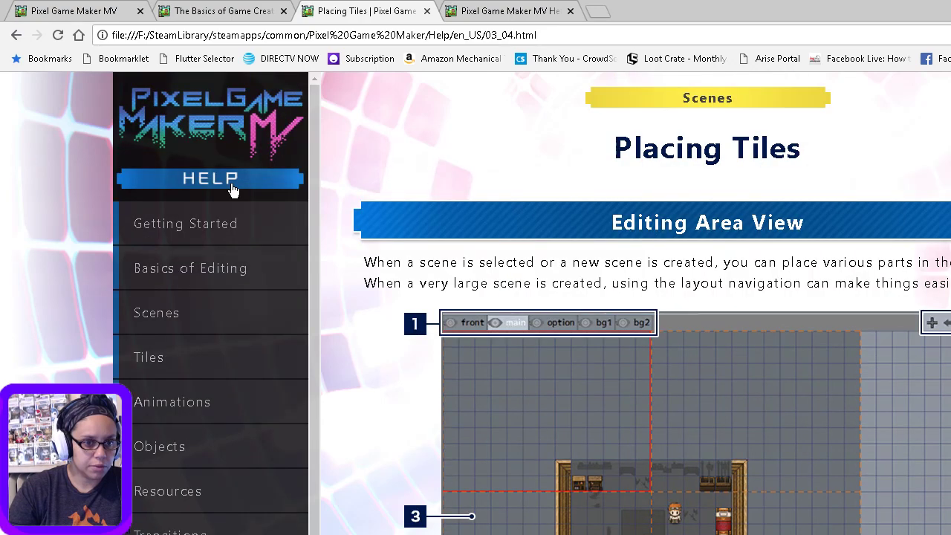
click(232, 190)
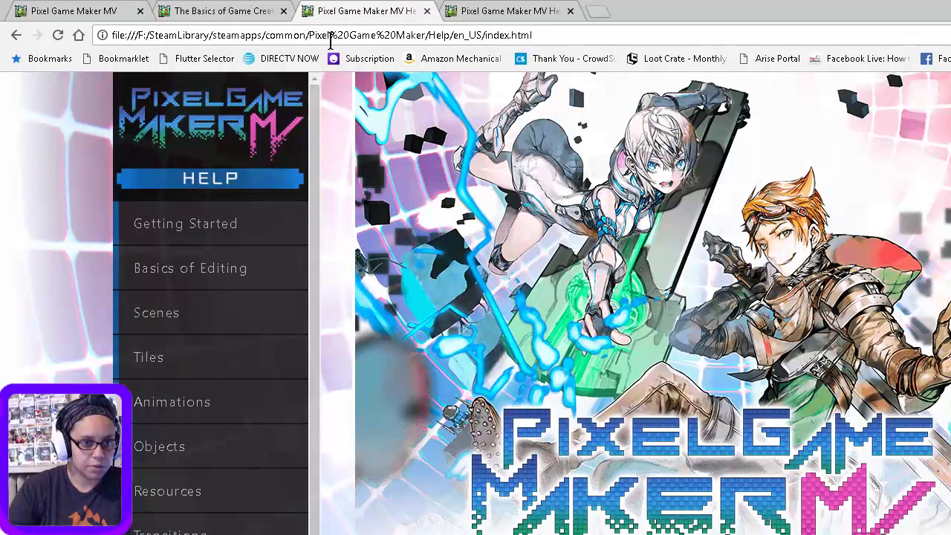
- Open How to Start Making A Game in the online manual and read about project management and creating a new project
click(227, 11)
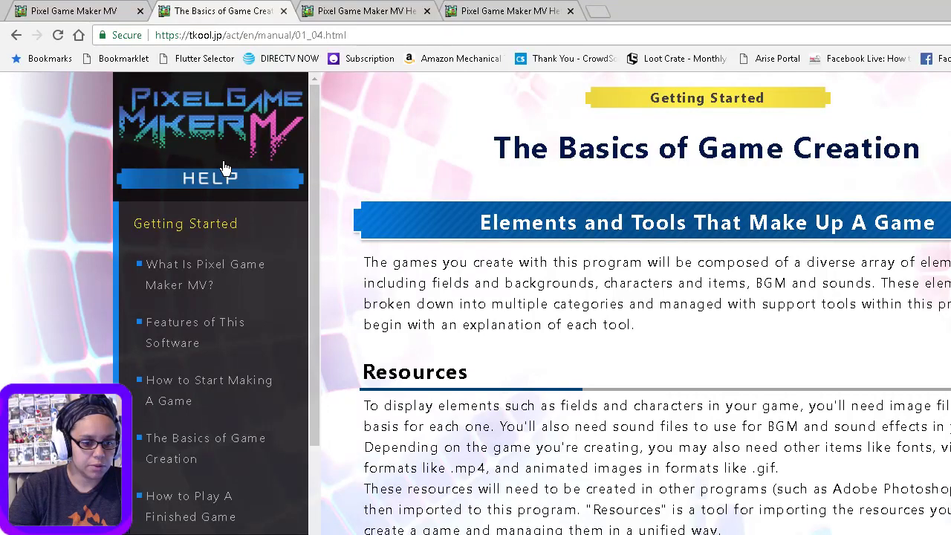
scroll(225, 167, down, 5)
scroll(224, 165, up, 5)
scroll(226, 208, down, 2)
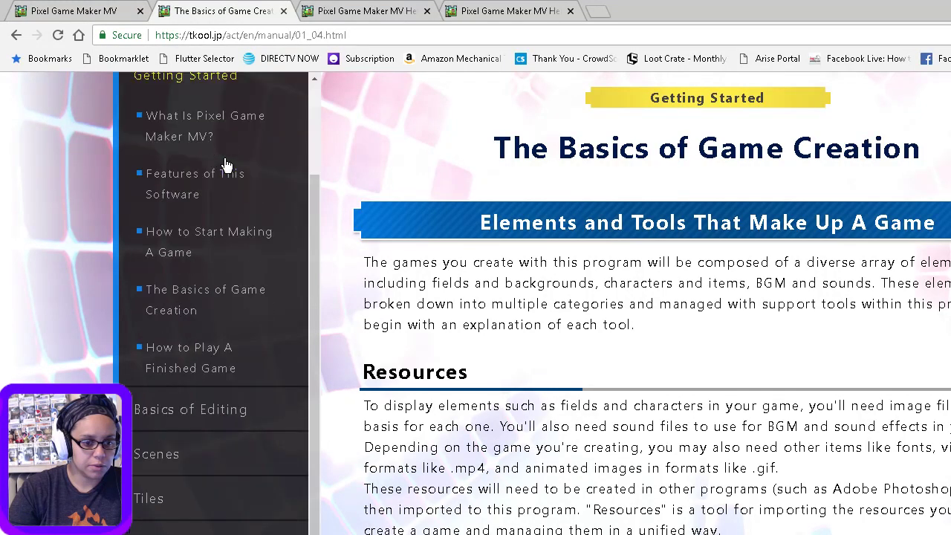
scroll(205, 319, up, 2)
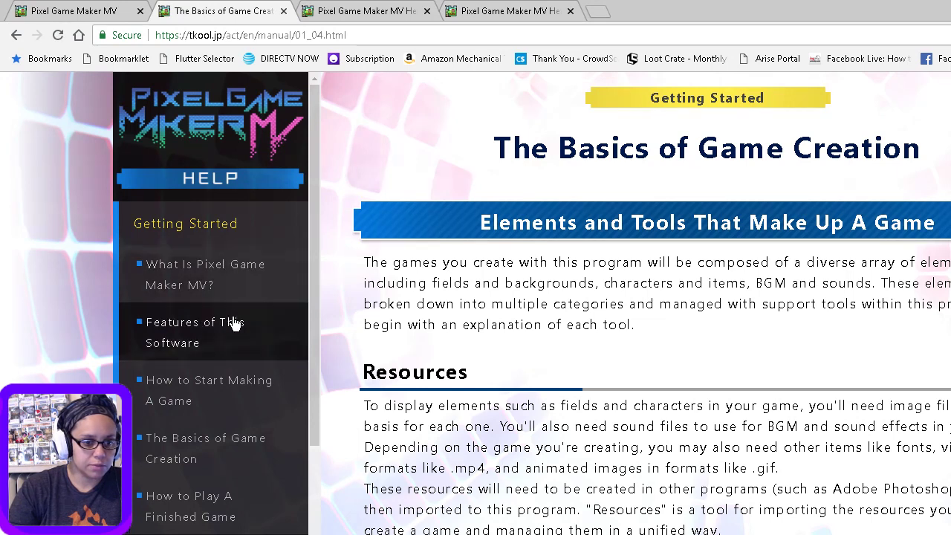
click(217, 389)
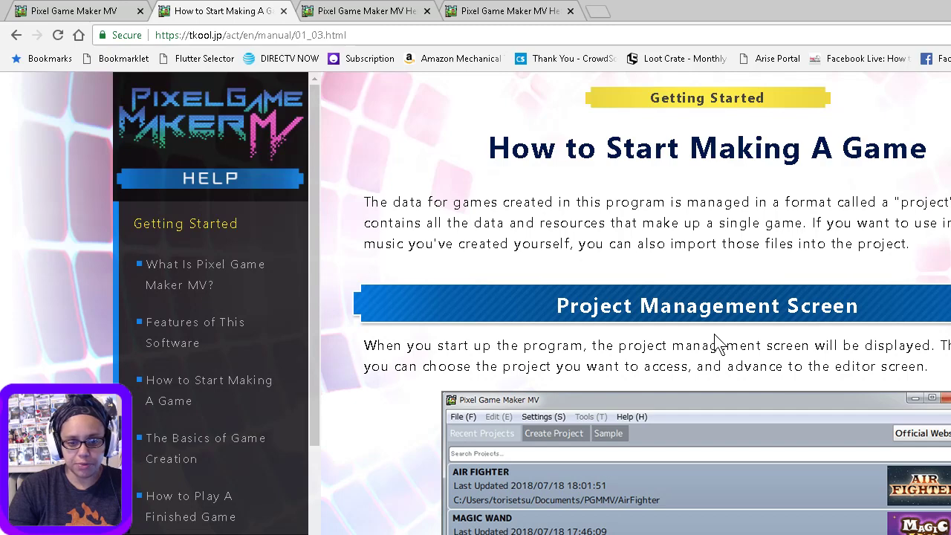
scroll(715, 334, down, 6)
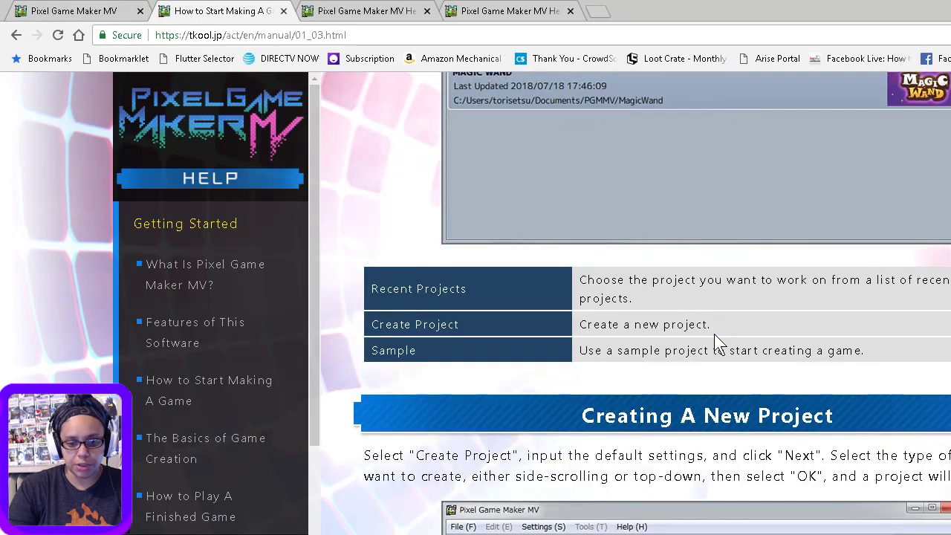
- Read the initial settings for a new project, and read The Basics of Game Creation as far as Running A Playtest
scroll(714, 334, down, 6)
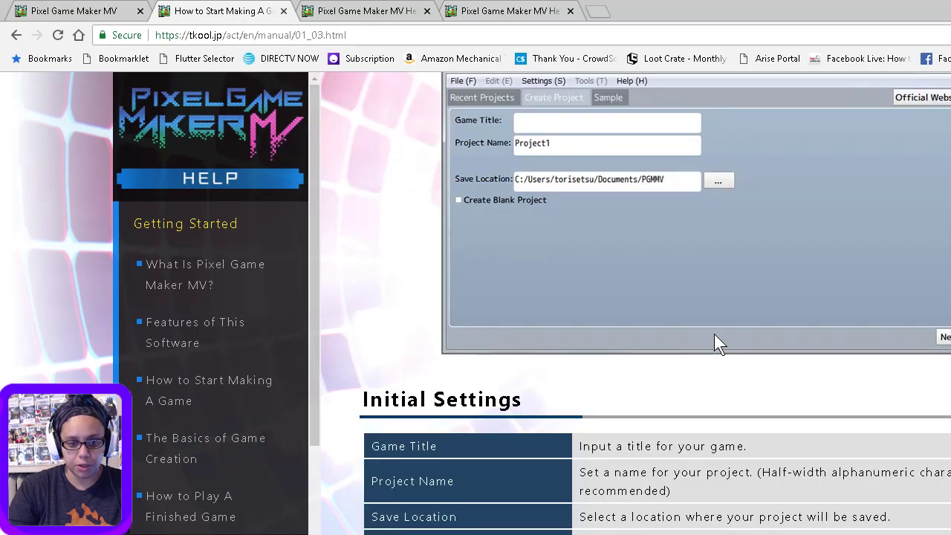
scroll(714, 334, down, 1)
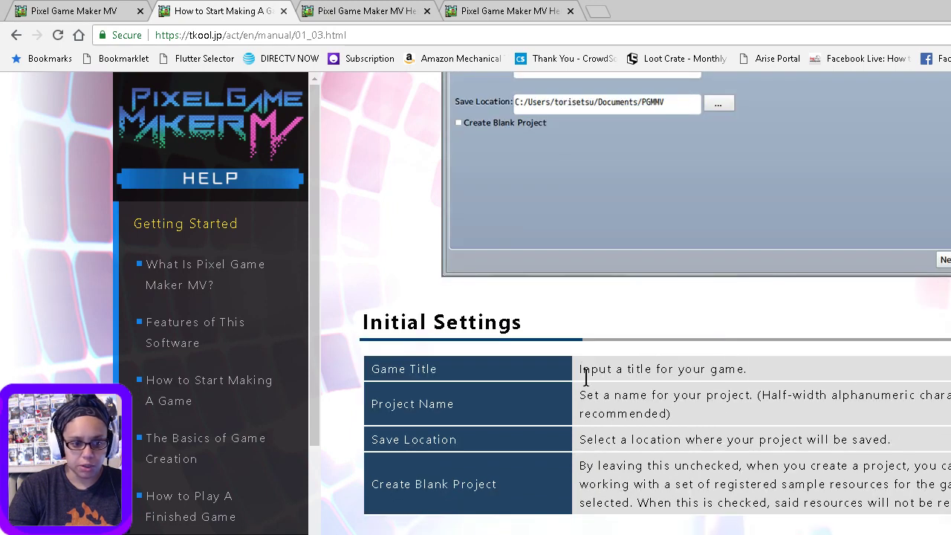
click(228, 464)
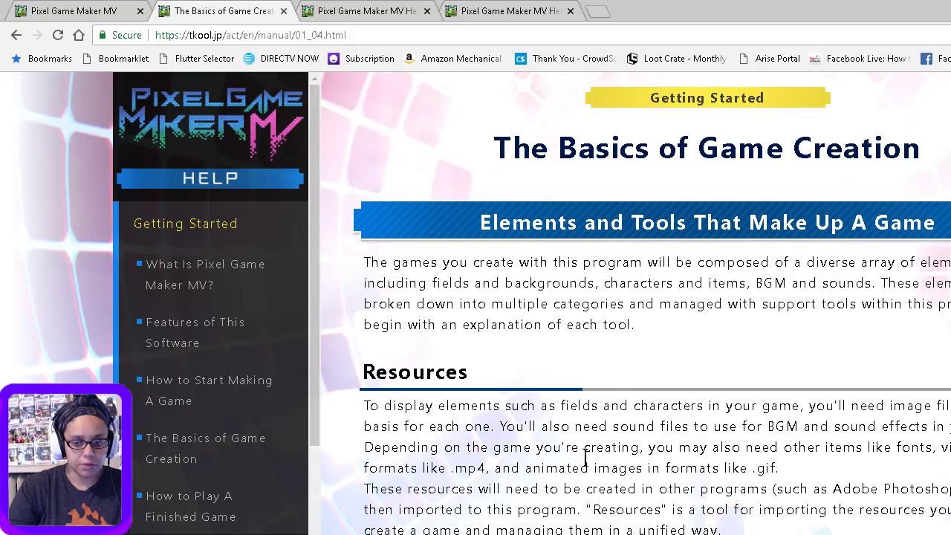
scroll(586, 458, down, 15)
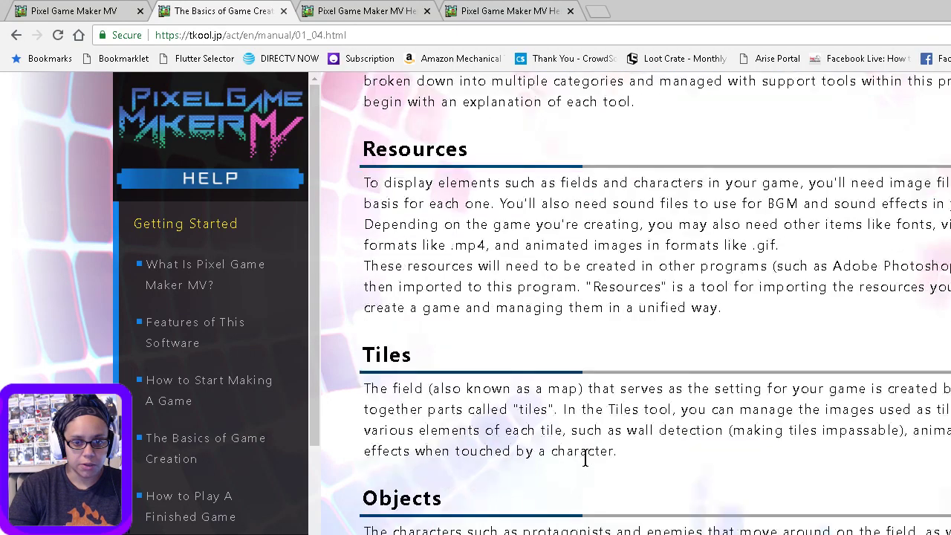
scroll(614, 453, down, 2)
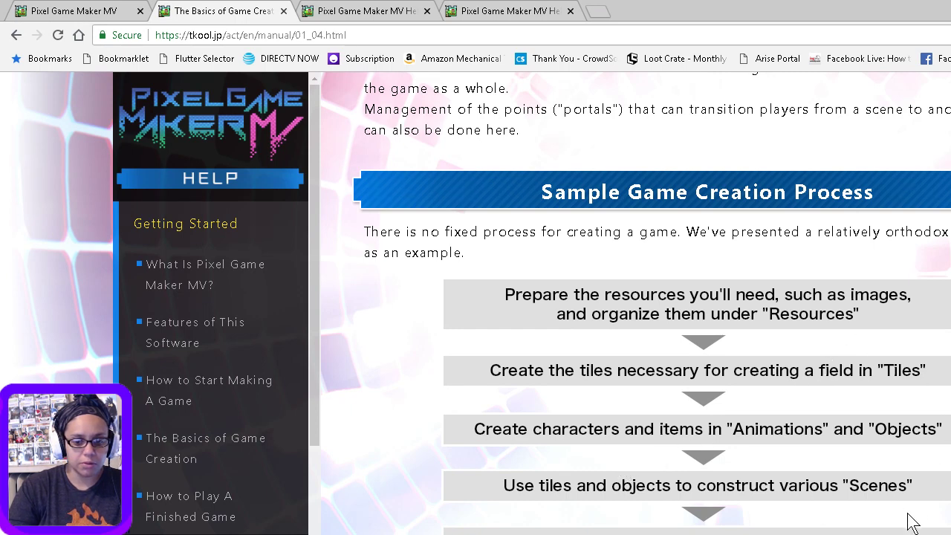
scroll(900, 497, down, 3)
scroll(895, 492, down, 6)
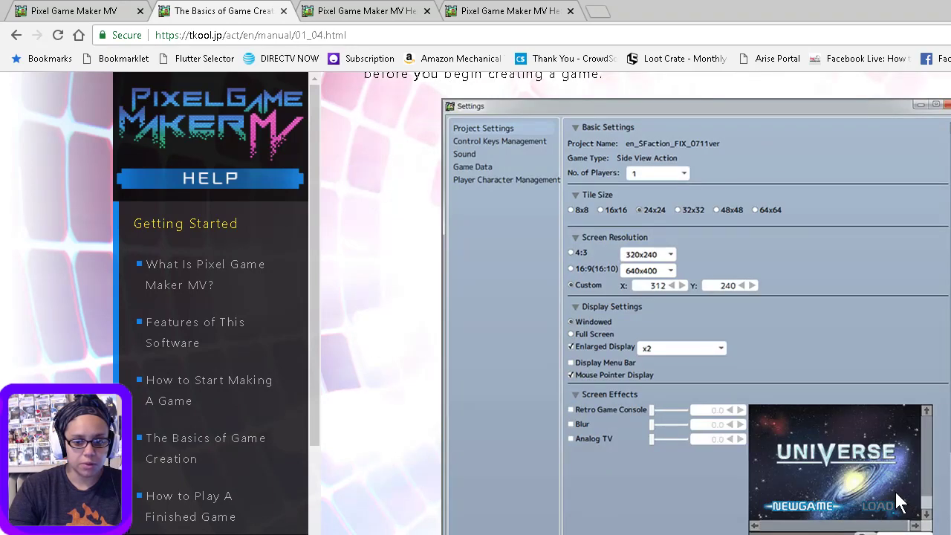
scroll(900, 503, down, 4)
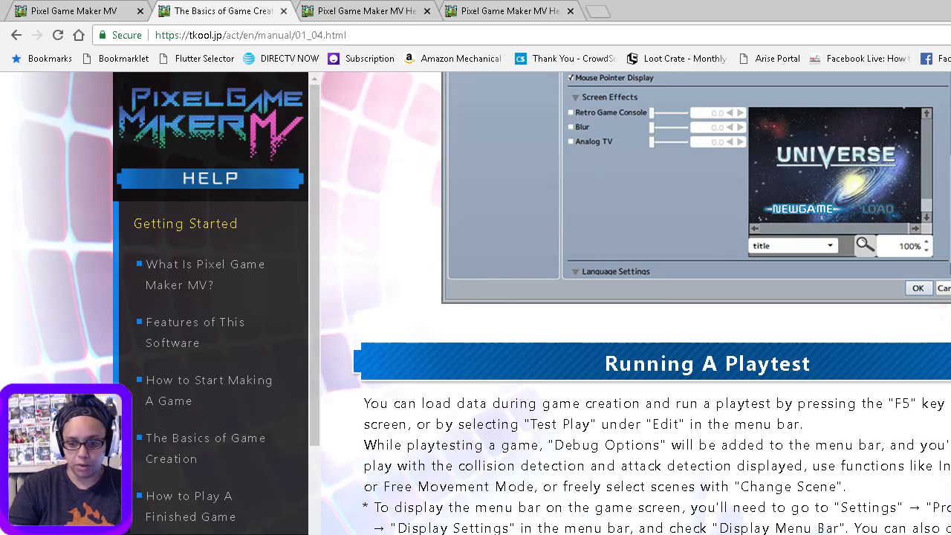
- Switch to the GN2 project in Pixel Game Maker MV and view the background tiles BG - SF3 and BG - SF4_1
key(alt+Tab)
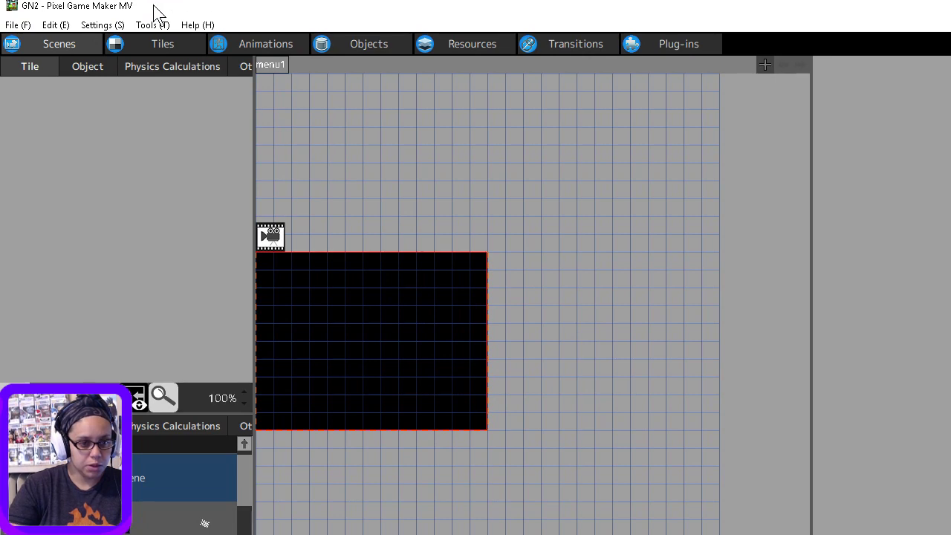
click(154, 41)
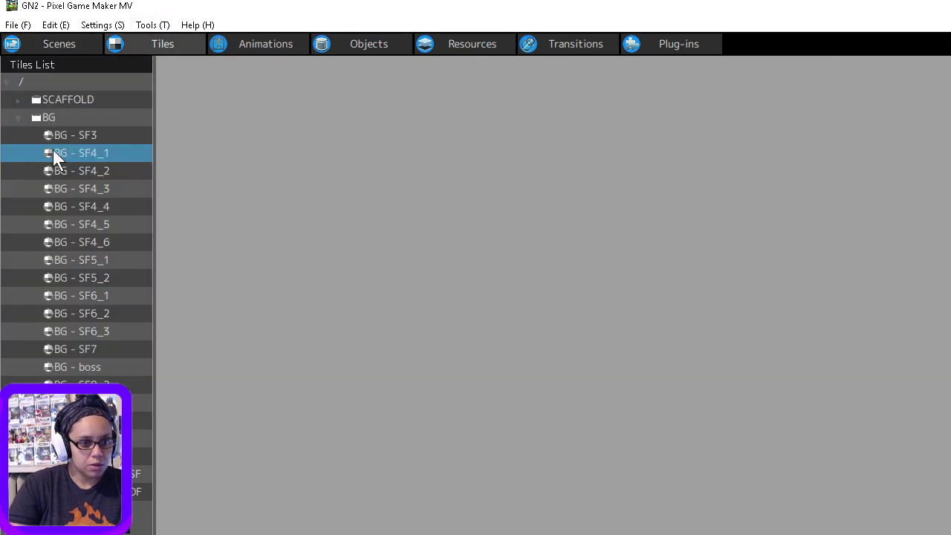
click(72, 138)
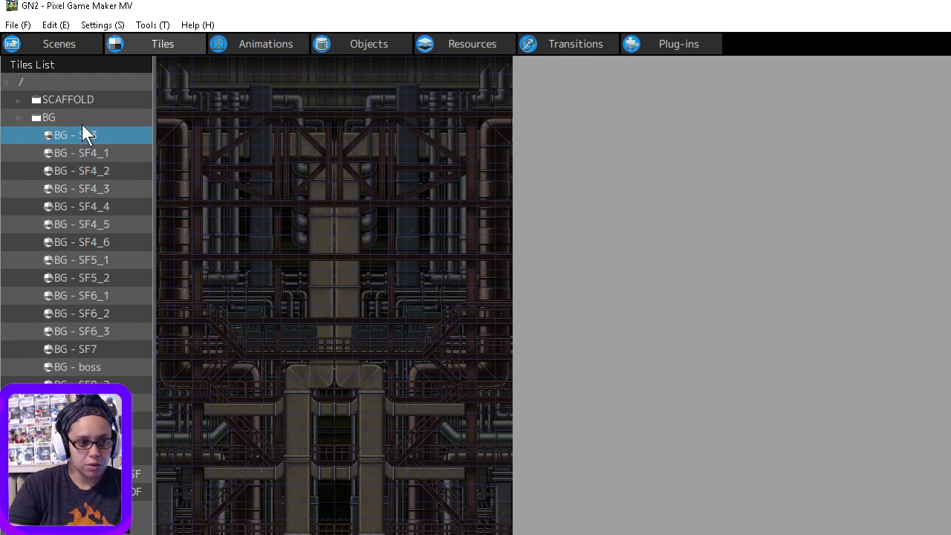
right_click(87, 145)
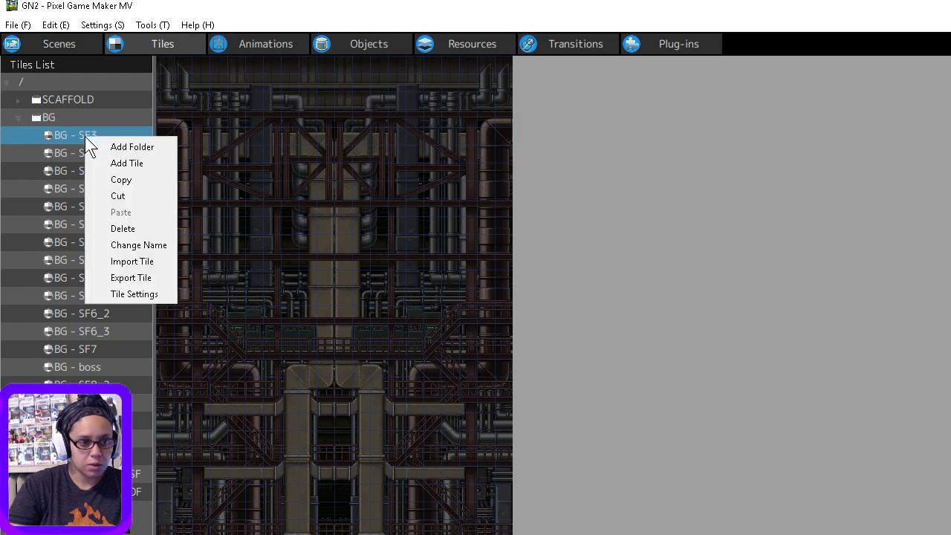
click(68, 152)
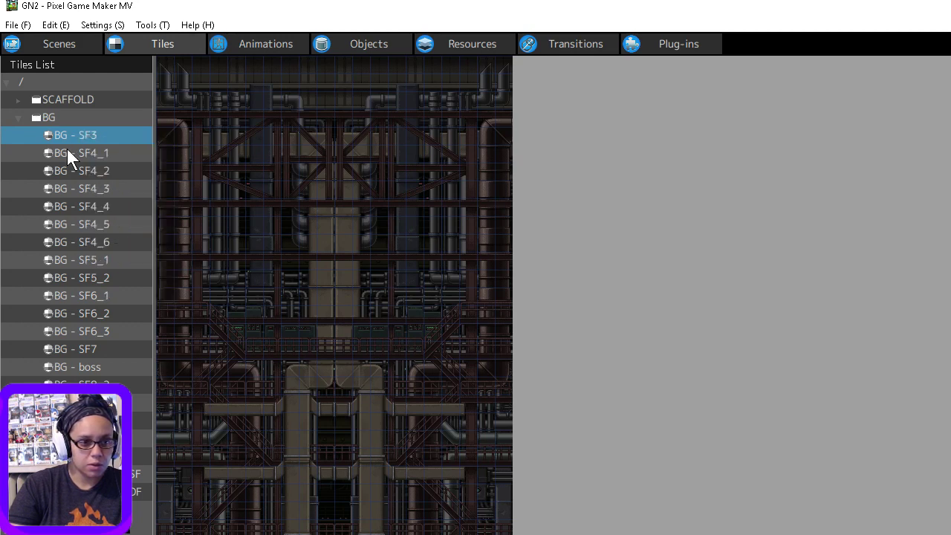
click(68, 152)
- Try adding a standard tile with a SpaceFantasy1 image from the TILE group, preview it at 50%, and discard it
right_click(69, 152)
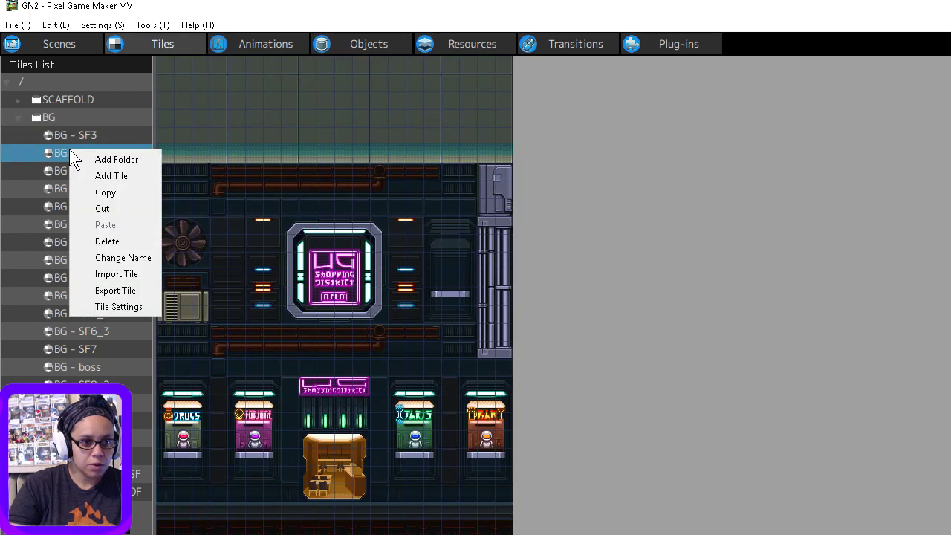
click(110, 177)
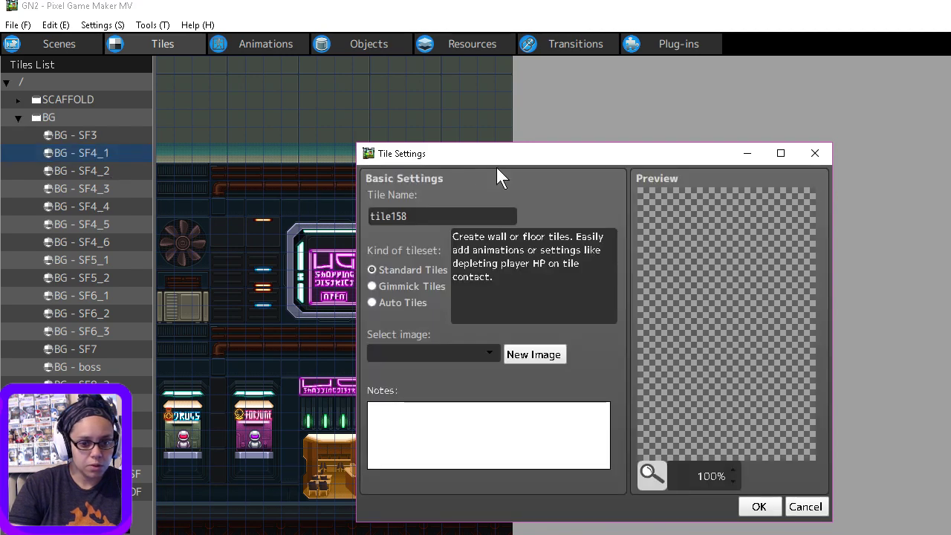
click(493, 351)
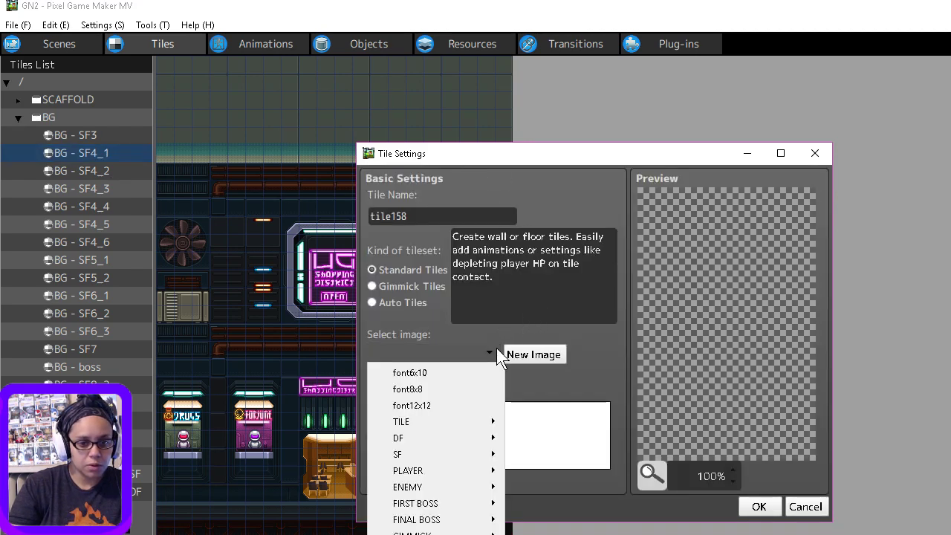
mouse_move(462, 435)
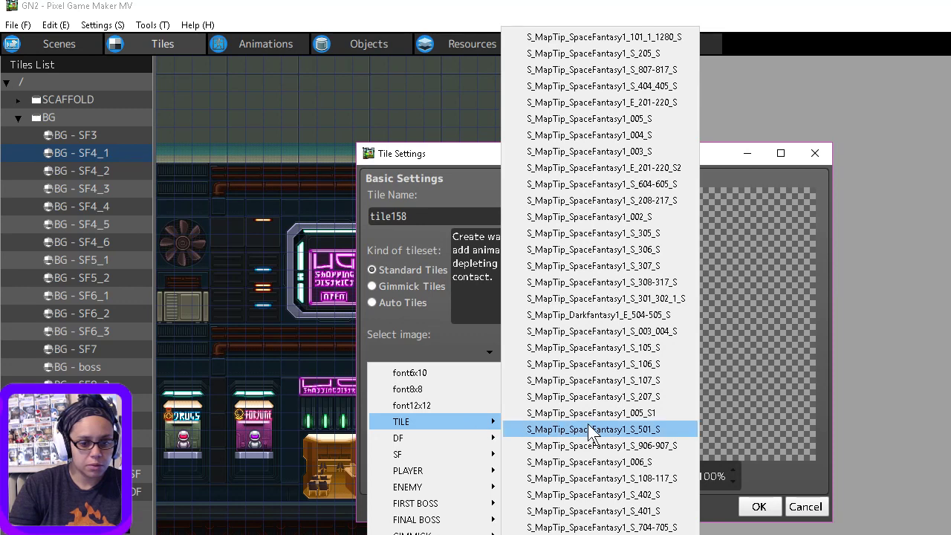
click(606, 446)
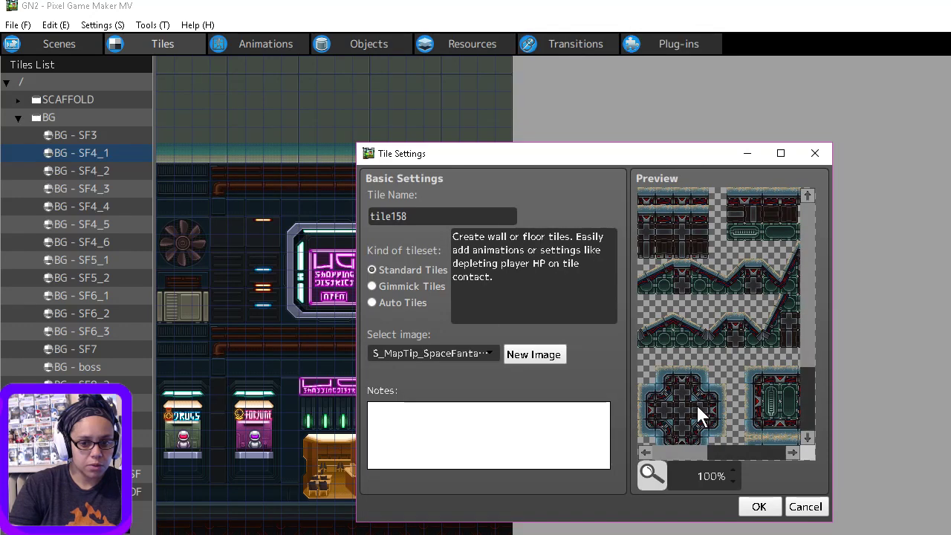
click(731, 480)
click(731, 480)
click(731, 480)
click(731, 480)
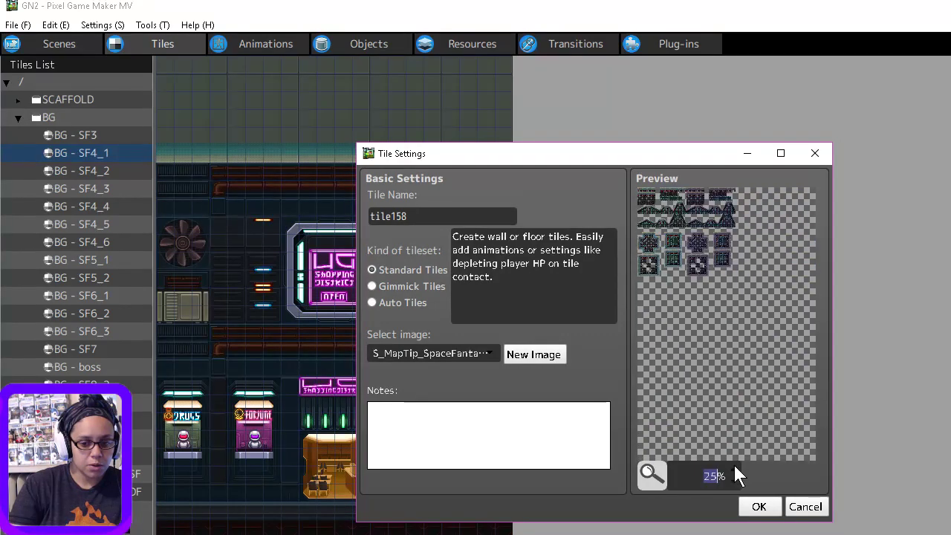
click(734, 466)
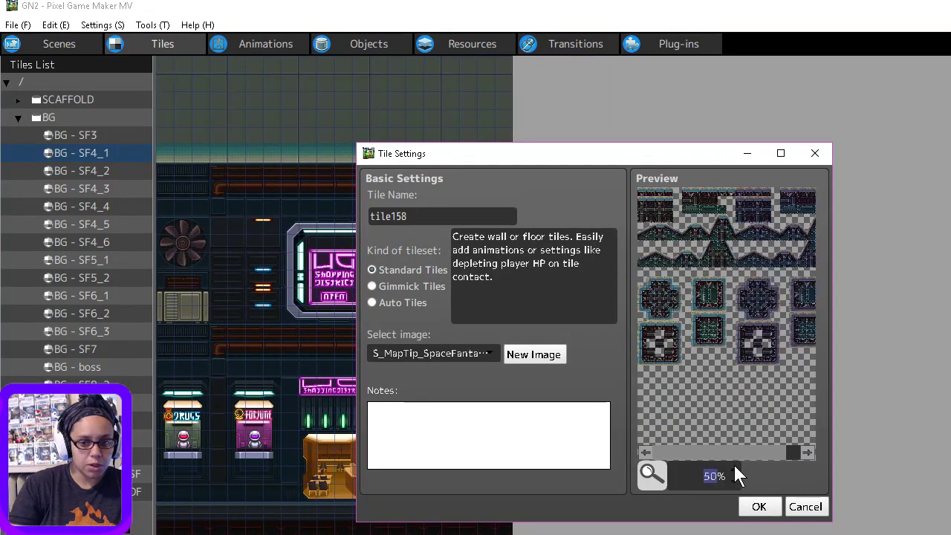
click(807, 508)
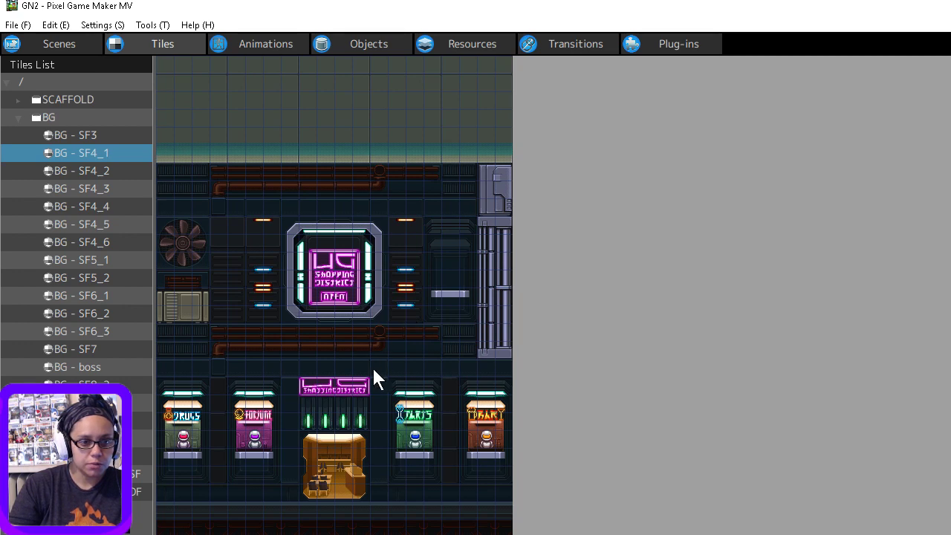
- Look at the project's player animations and its list of objects
click(267, 45)
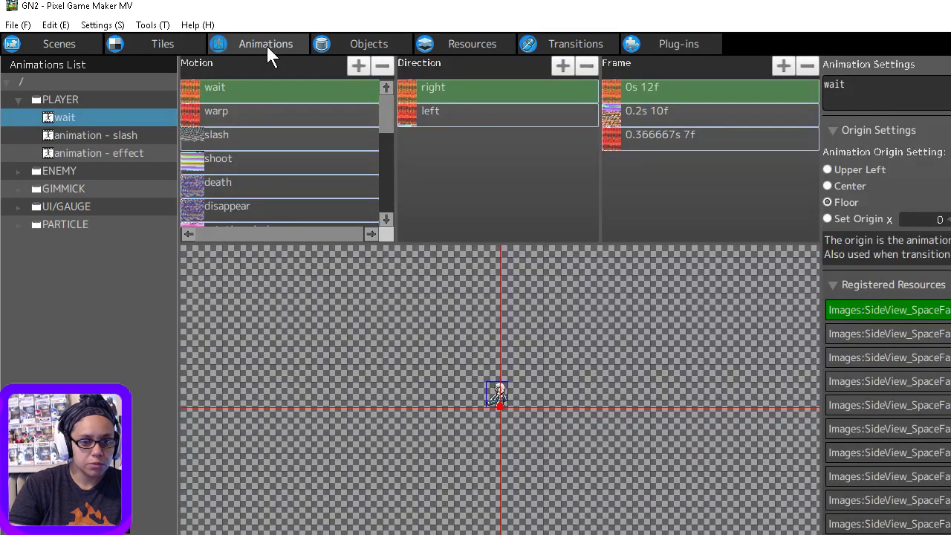
click(352, 42)
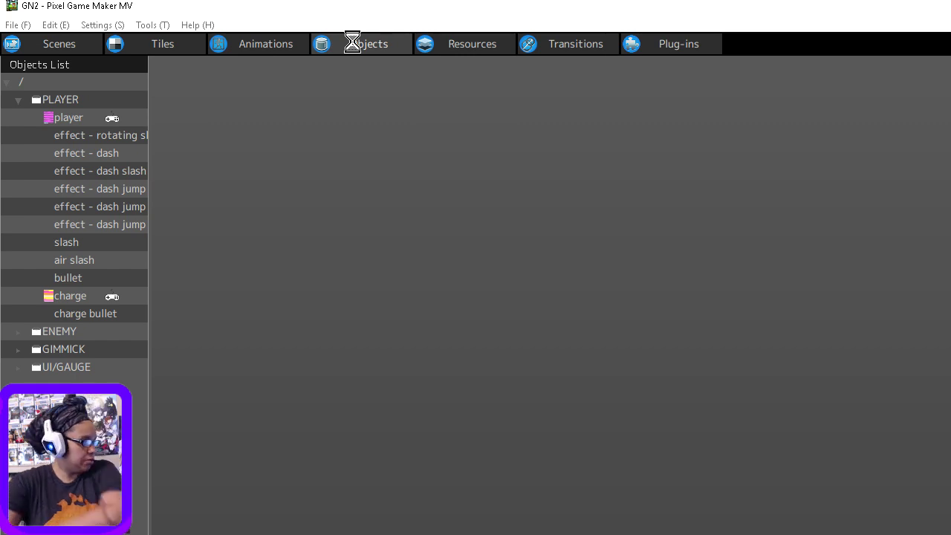
- Switch back to the browser manual and look over the home page of the locally installed Pixel Game Maker MV help
key(alt+Tab)
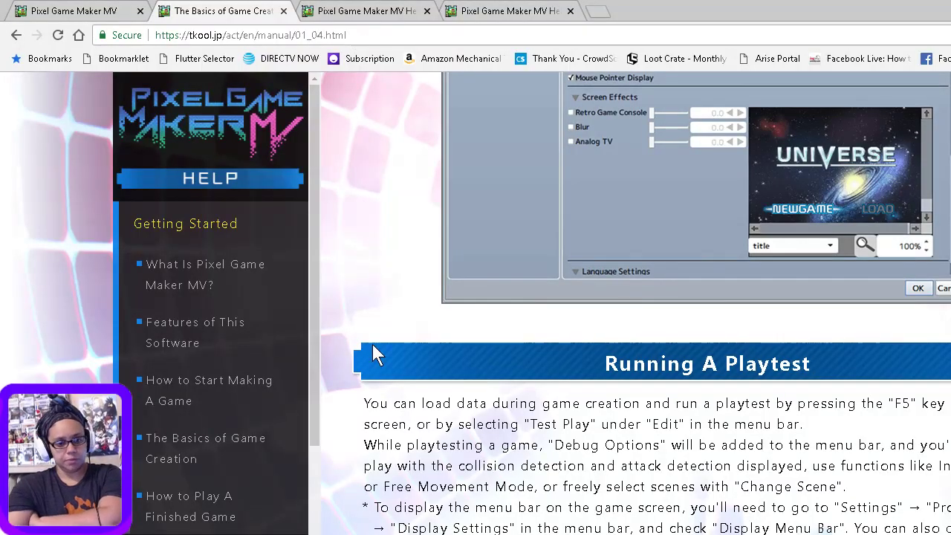
drag(315, 319, 329, 534)
scroll(286, 279, up, 6)
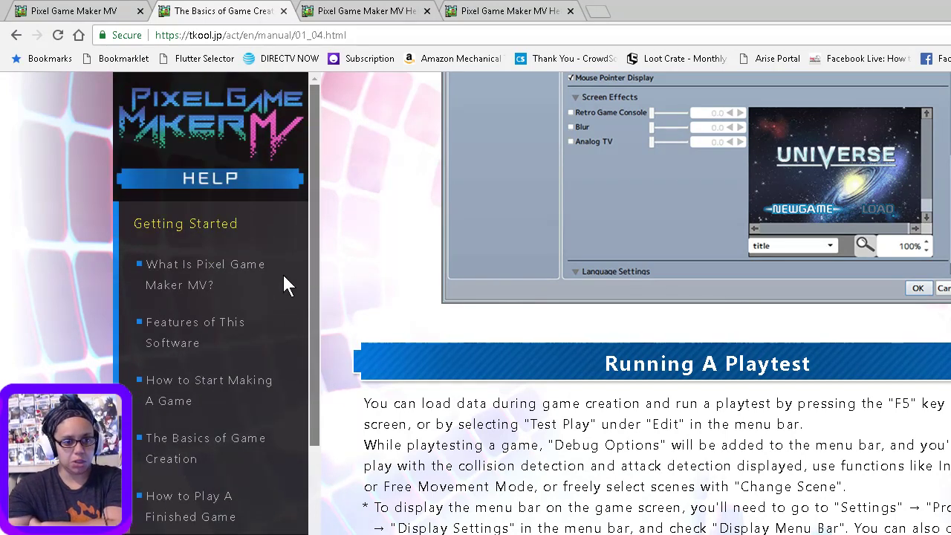
click(562, 10)
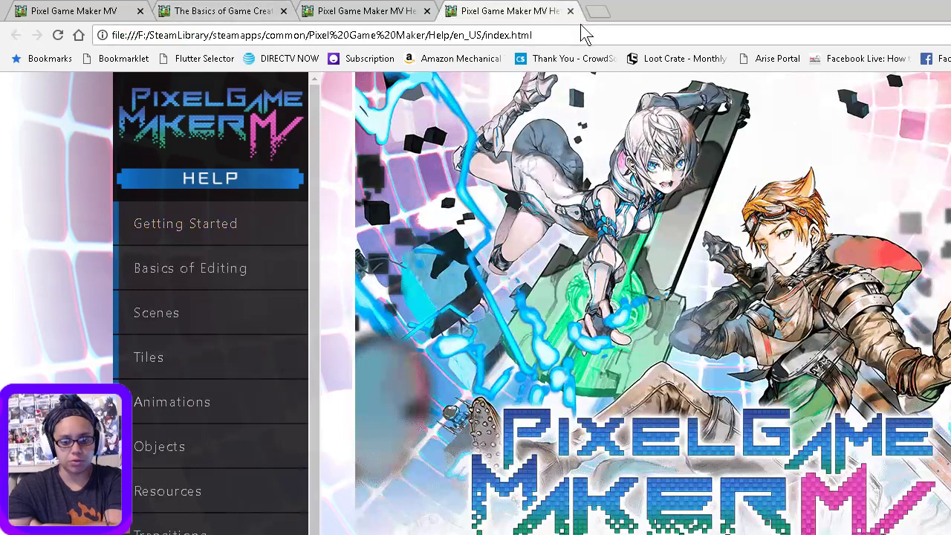
scroll(552, 264, down, 4)
scroll(553, 264, up, 4)
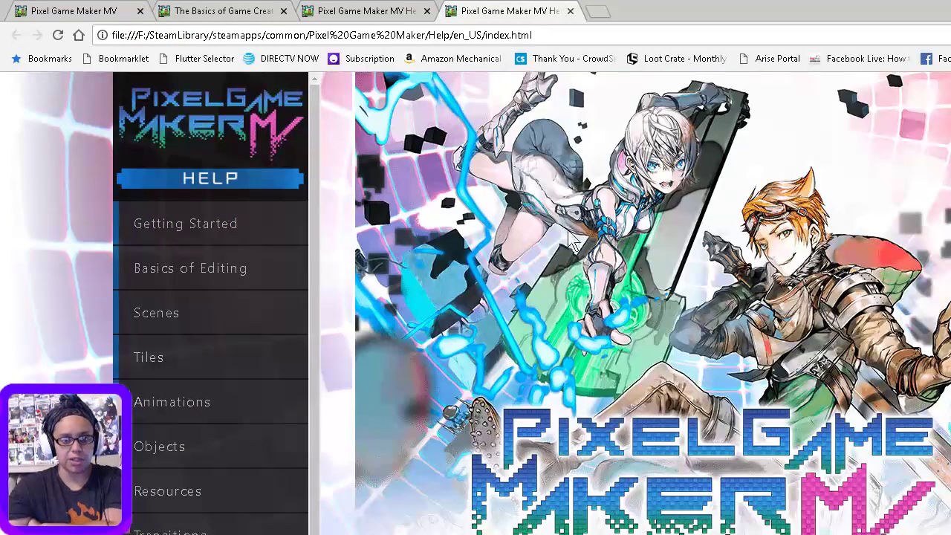